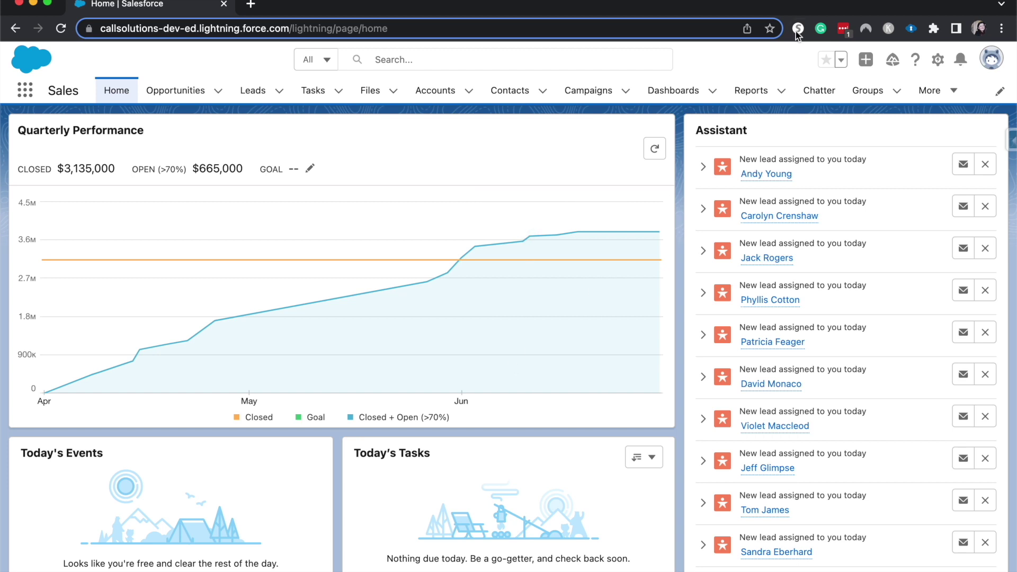
# Step: Open the gear menu on the Sales home page to reach the Setup options
pyautogui.click(936, 62)
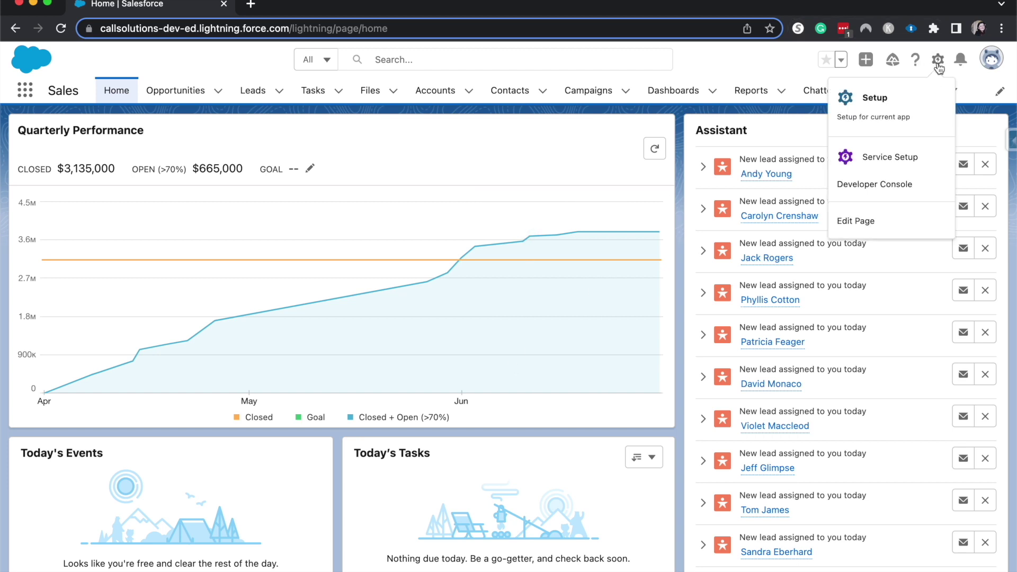
# Step: Choose Setup from the gear menu so Setup Home opens in a new tab
pyautogui.click(896, 98)
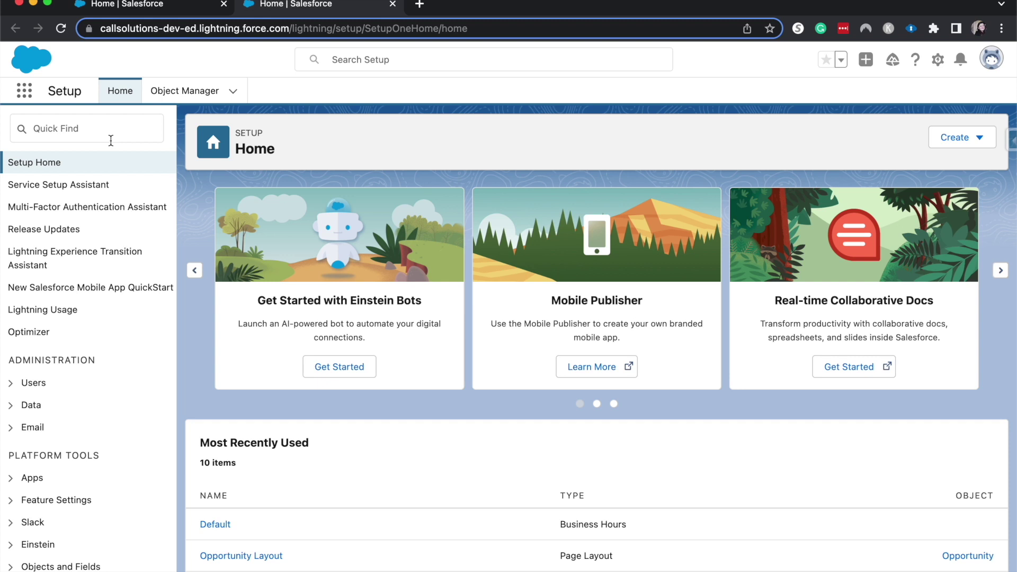
# Step: Find Profiles via Quick Find 'profil' and open the Custom: Sales Profile
pyautogui.click(111, 140)
pyautogui.write('pr')
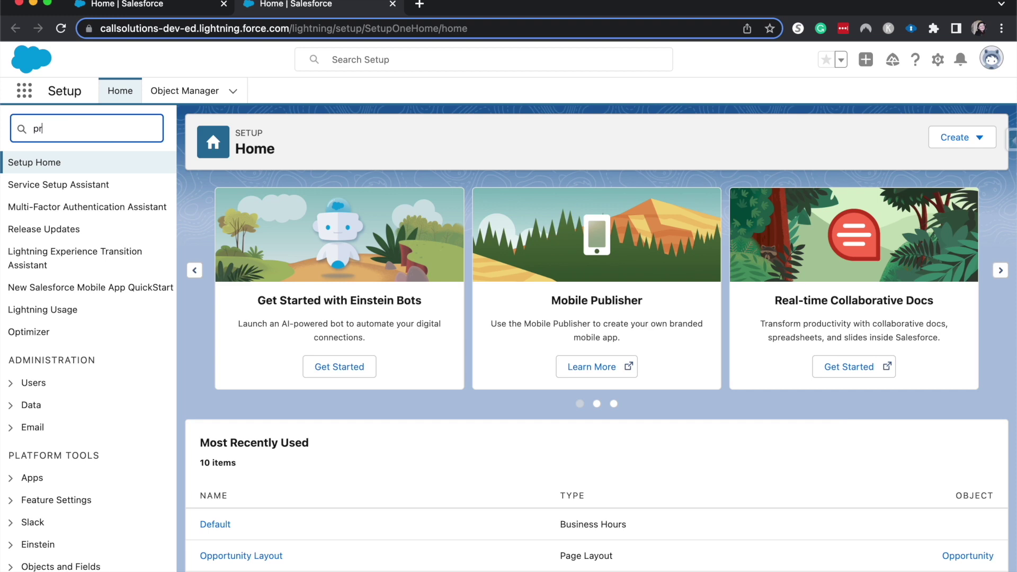
pyautogui.write('ofil')
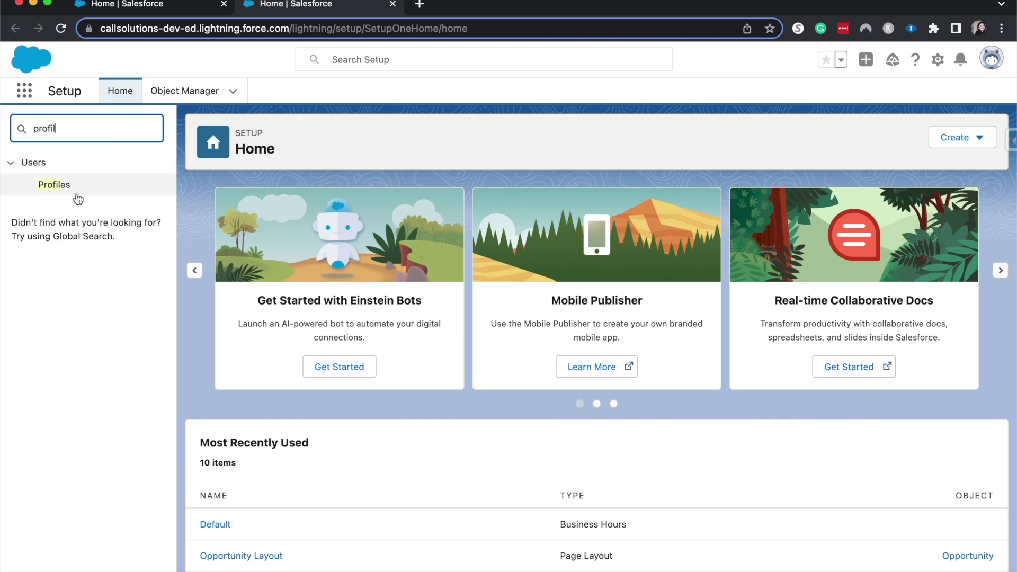
pyautogui.click(69, 190)
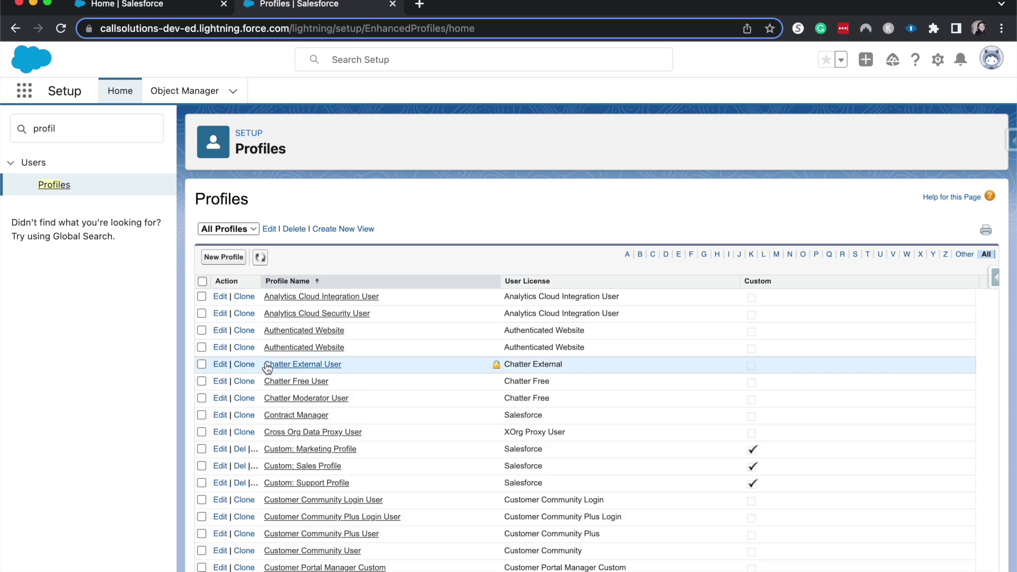
pyautogui.scroll(-2, 267, 367)
pyautogui.scroll(-5, 266, 367)
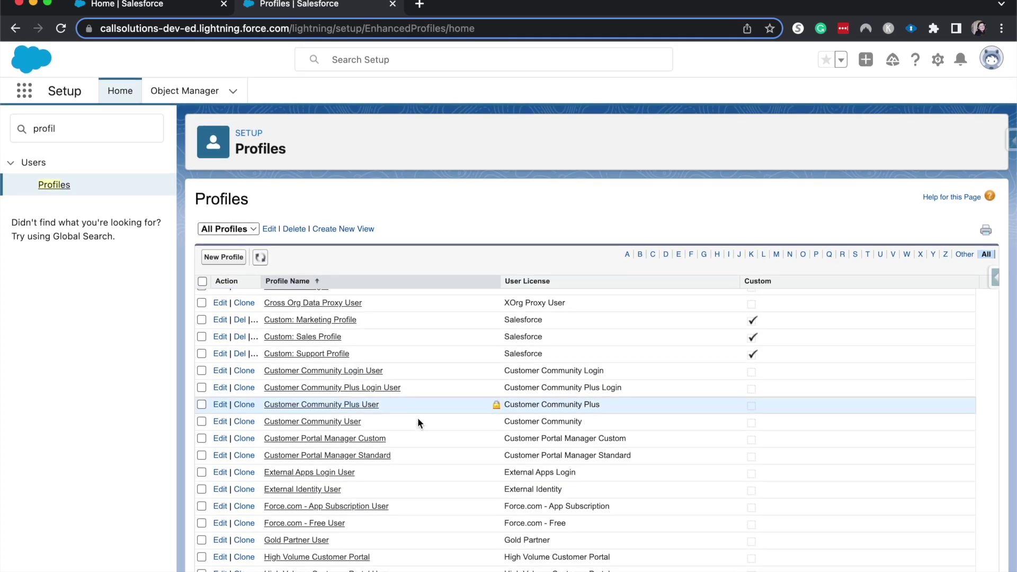
pyautogui.scroll(2, 478, 532)
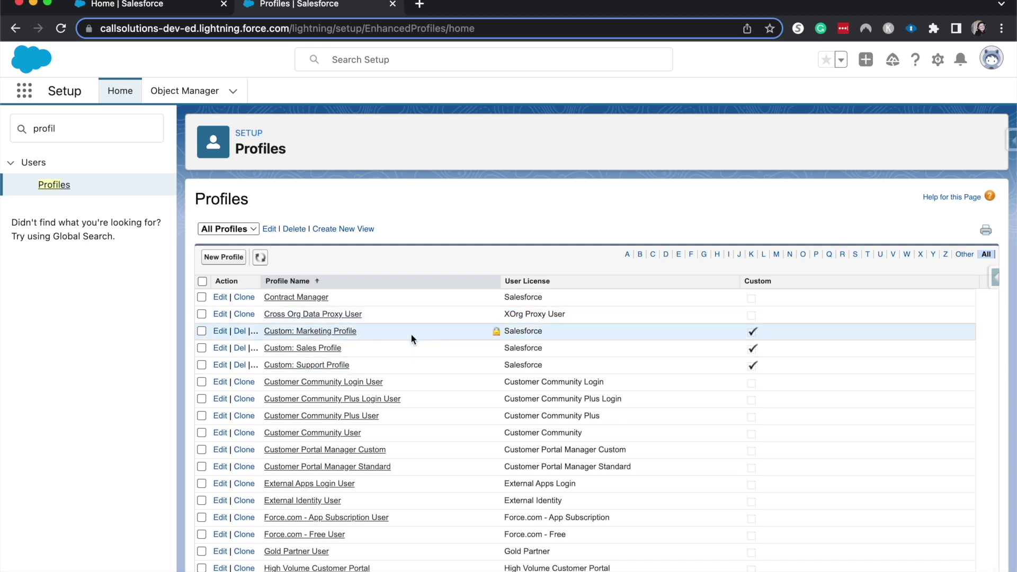
pyautogui.click(287, 349)
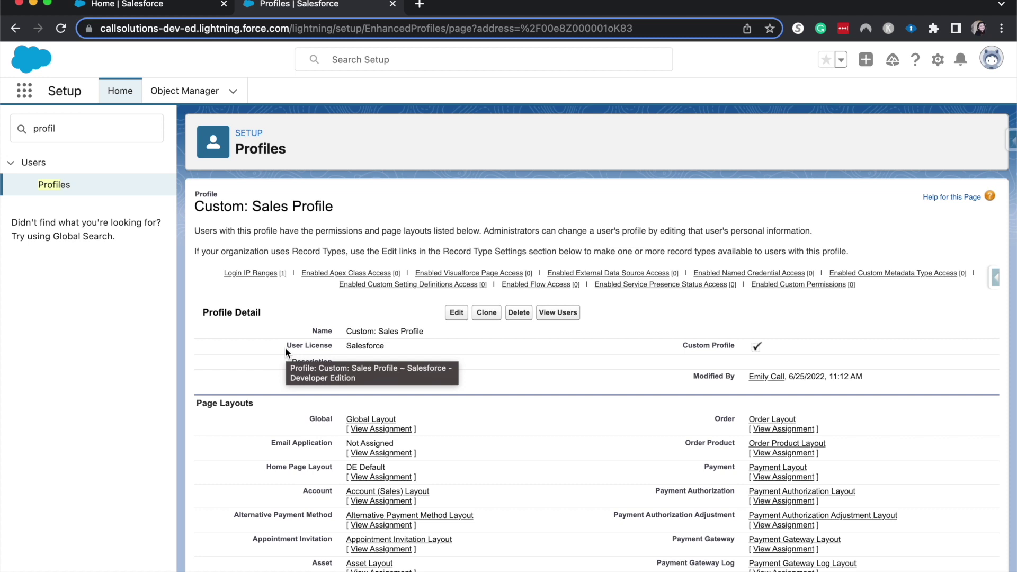
# Step: Scroll through the Custom: Sales Profile to its Standard Object Permissions, including full Leads access
pyautogui.scroll(-3, 555, 522)
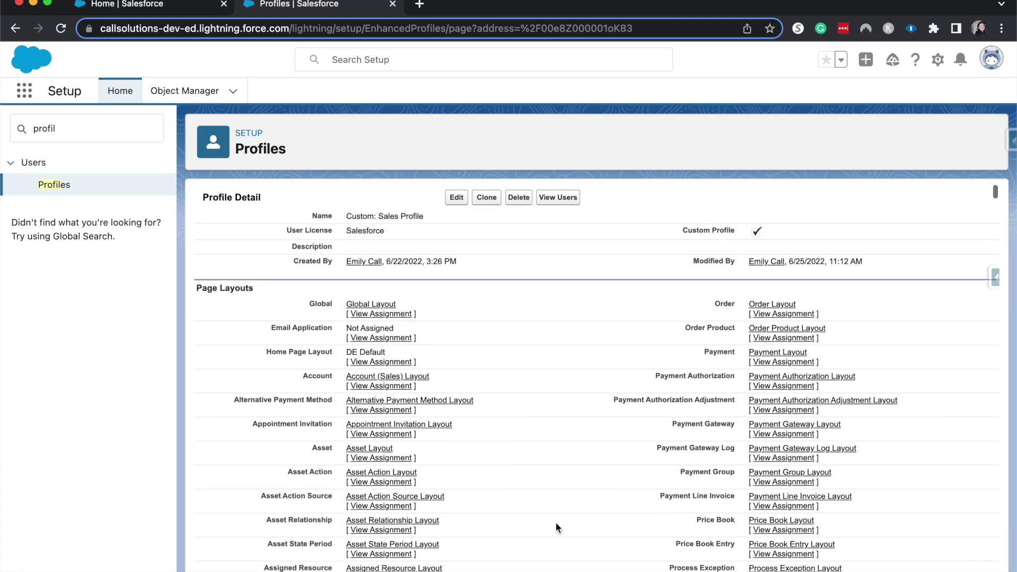
pyautogui.scroll(-2, 555, 522)
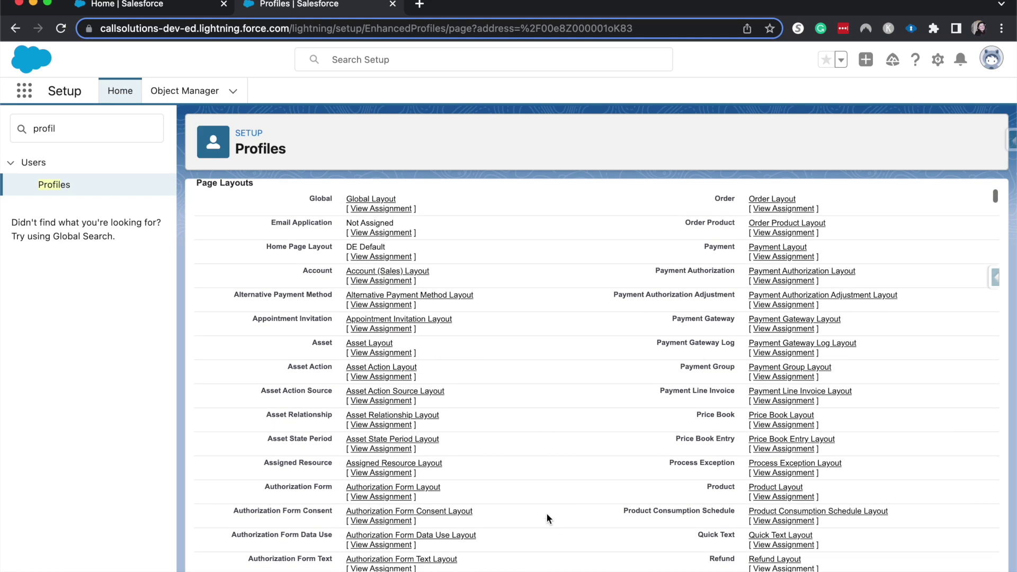
pyautogui.scroll(-20, 275, 497)
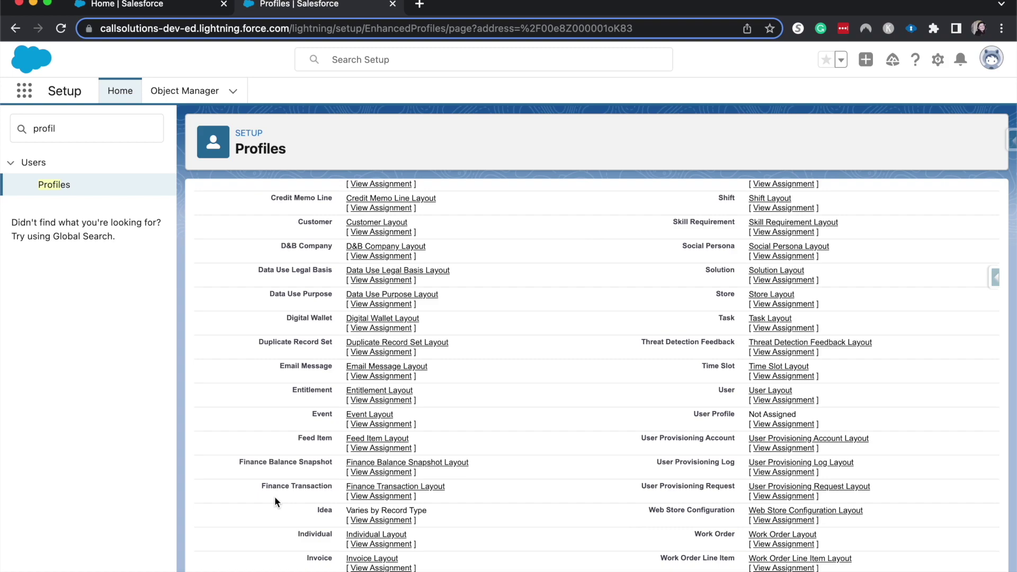
pyautogui.scroll(-20, 275, 501)
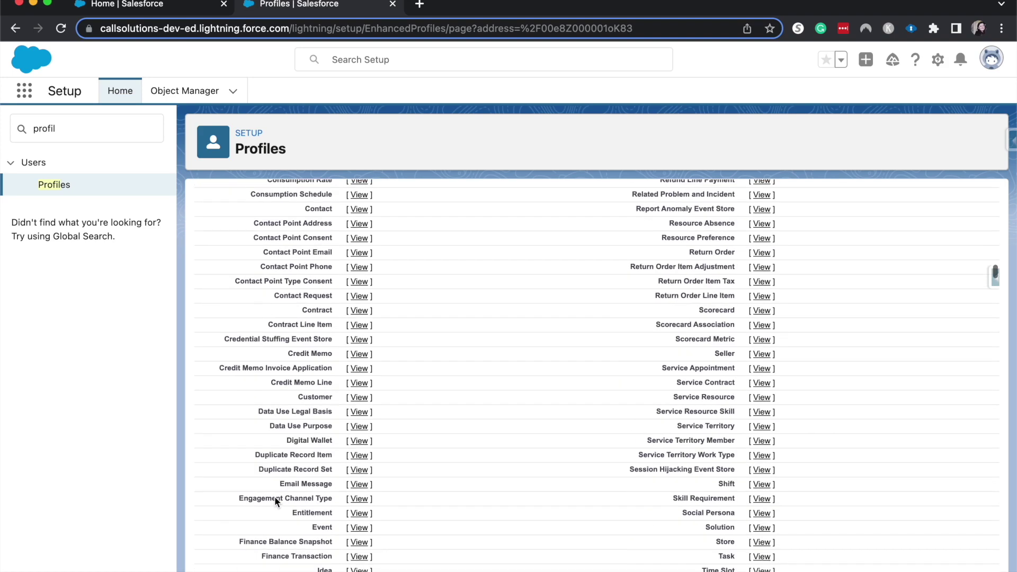
pyautogui.scroll(-2, 274, 501)
pyautogui.scroll(2, 275, 500)
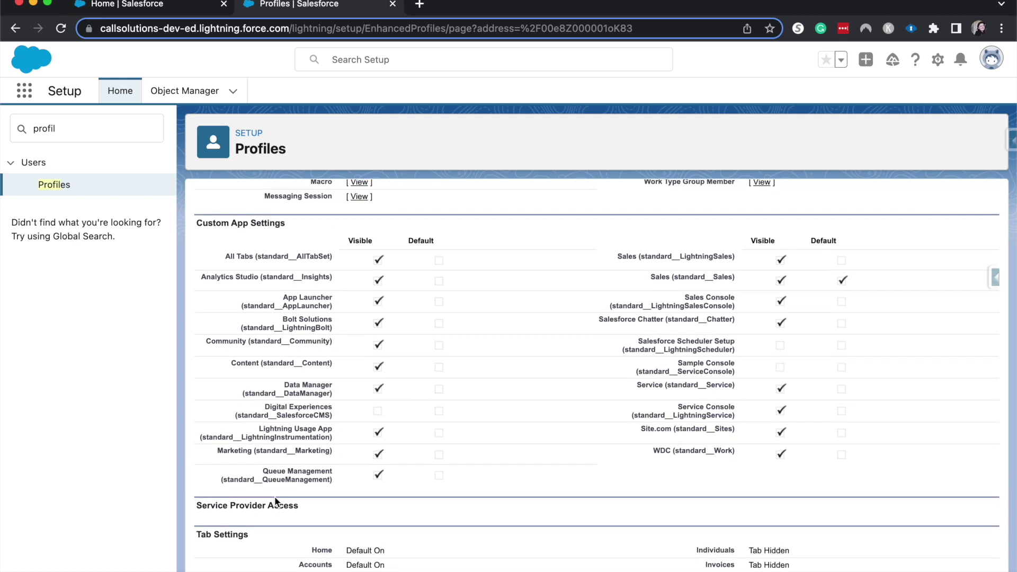
pyautogui.scroll(-9, 275, 500)
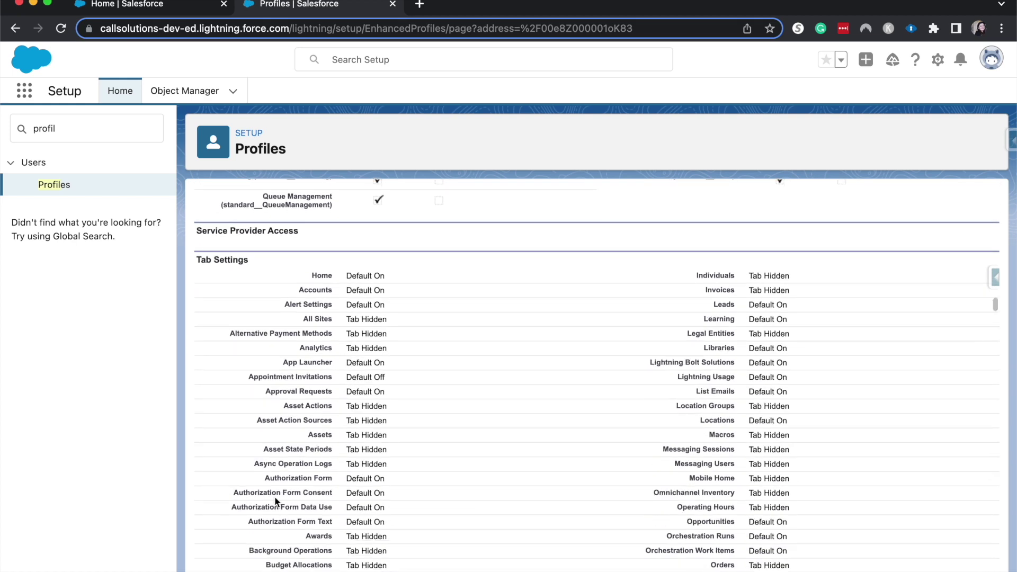
pyautogui.scroll(20, 274, 496)
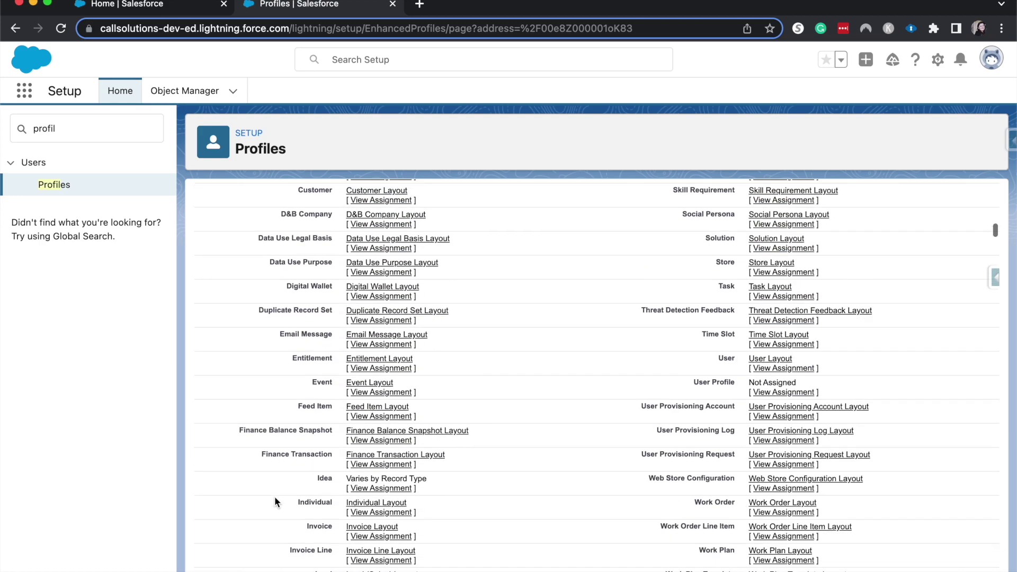
pyautogui.scroll(15, 274, 497)
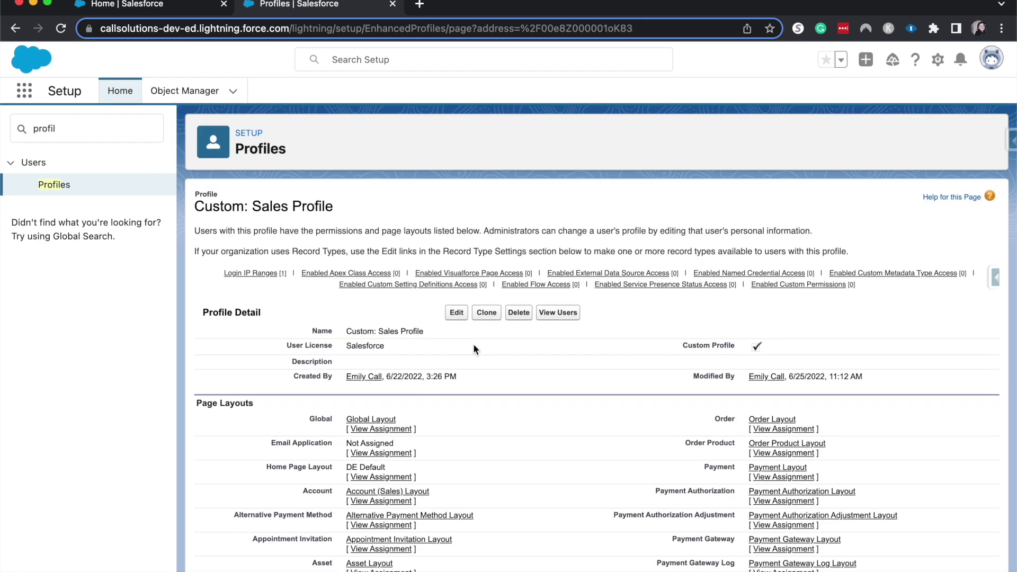
pyautogui.scroll(-20, 473, 345)
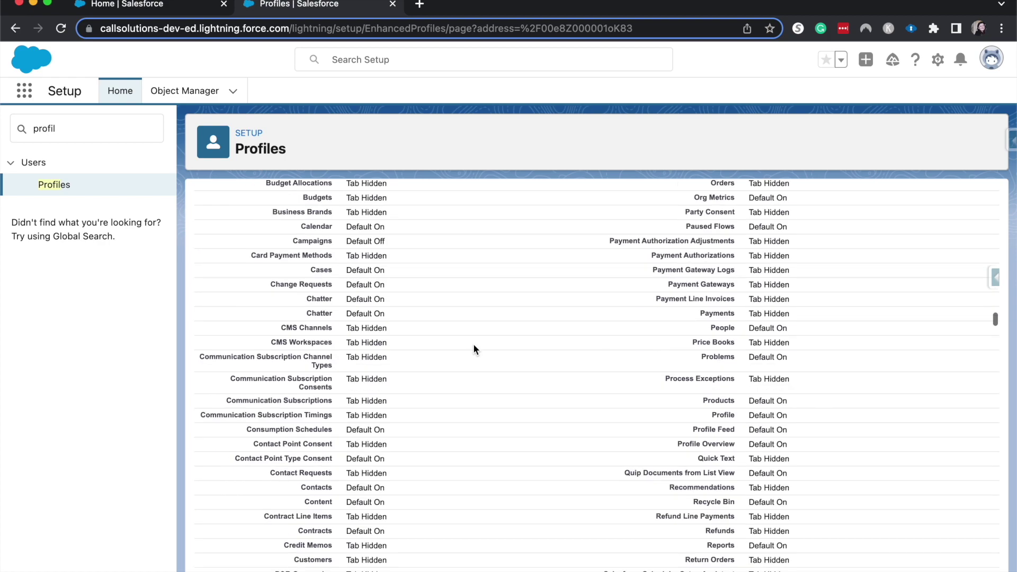
pyautogui.scroll(-20, 474, 349)
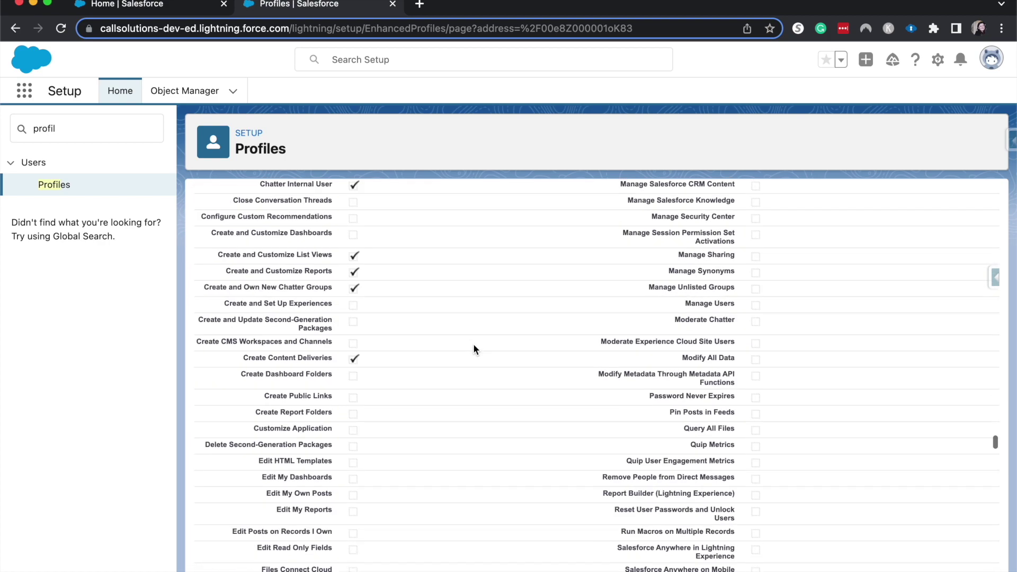
pyautogui.scroll(-20, 474, 349)
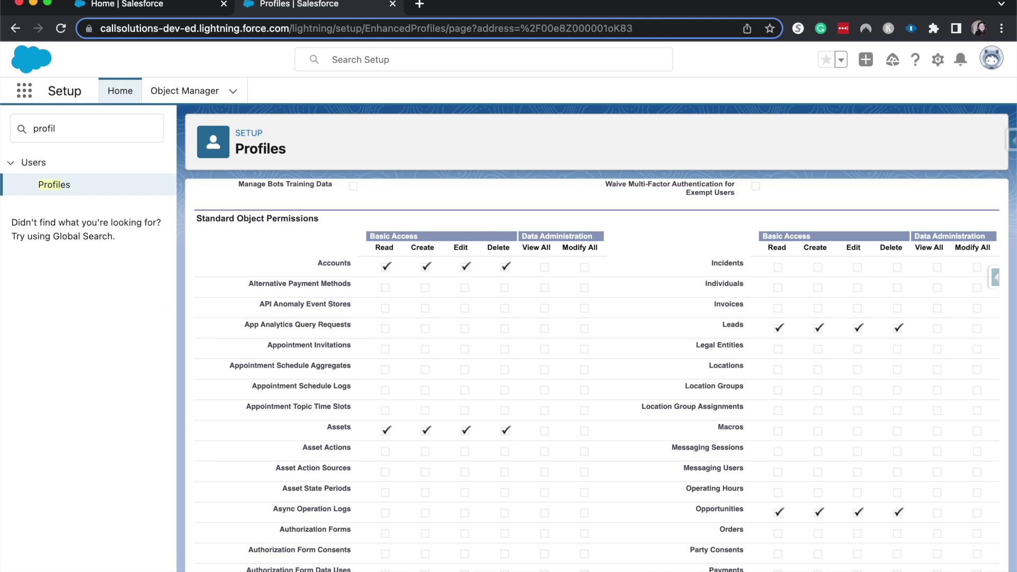
pyautogui.scroll(-5, 597, 374)
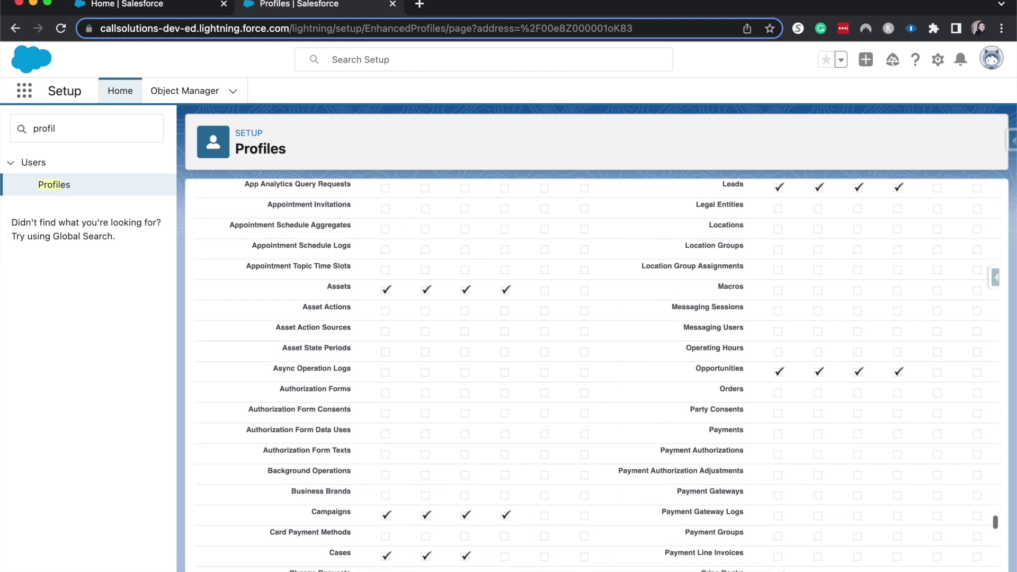
pyautogui.scroll(-1, 596, 373)
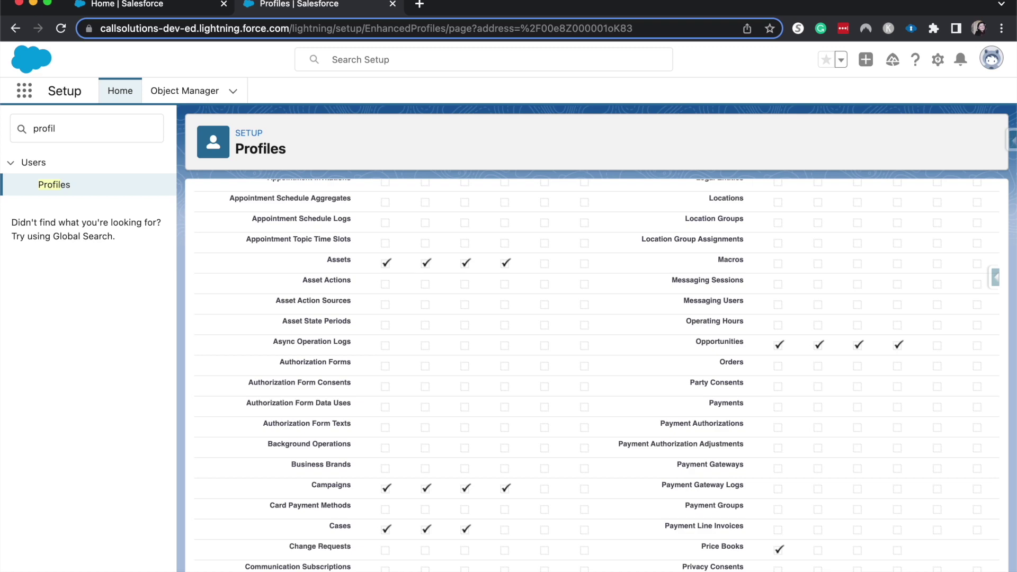
pyautogui.scroll(10, 596, 374)
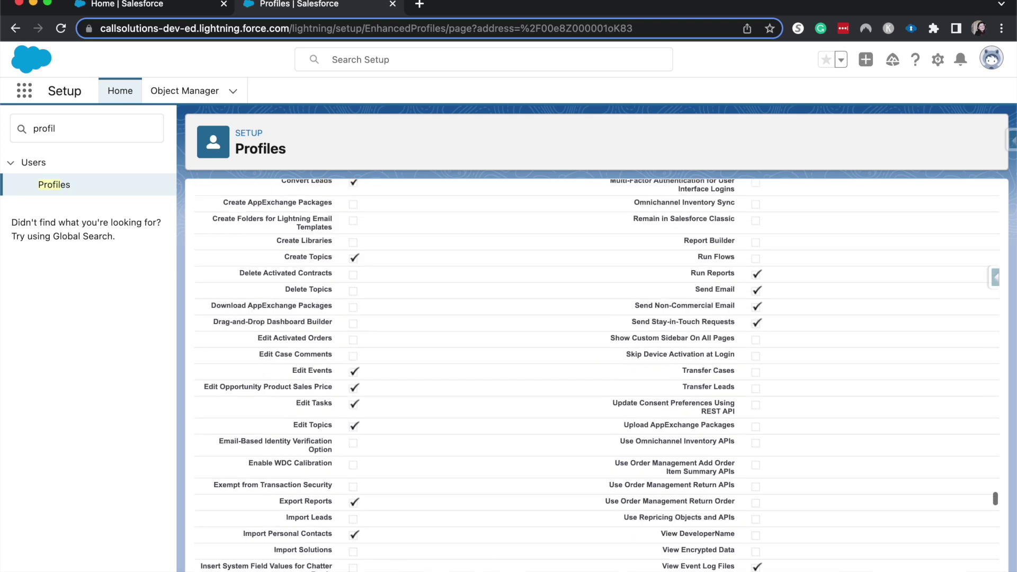
pyautogui.scroll(8, 596, 373)
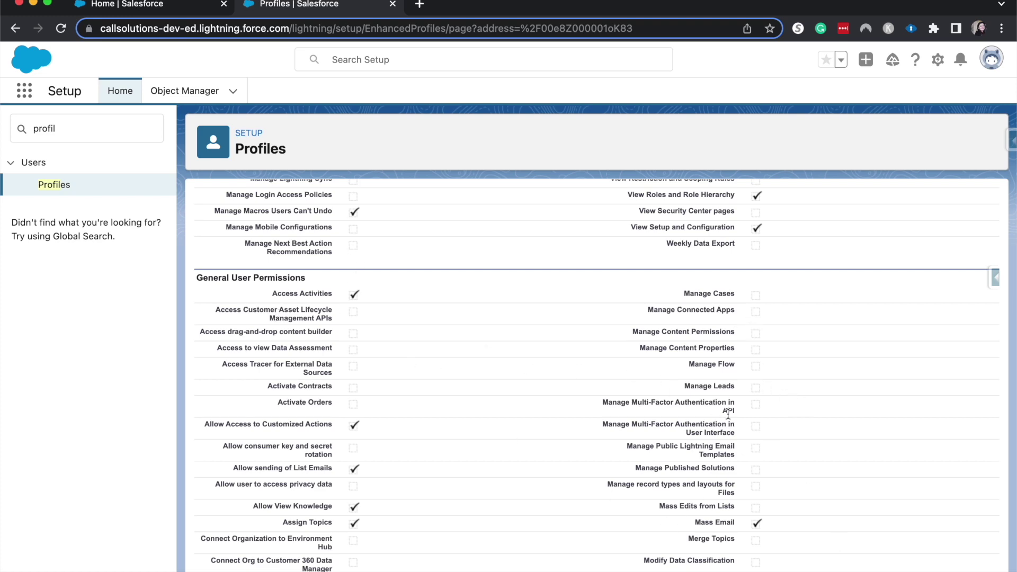
pyautogui.scroll(15, 728, 414)
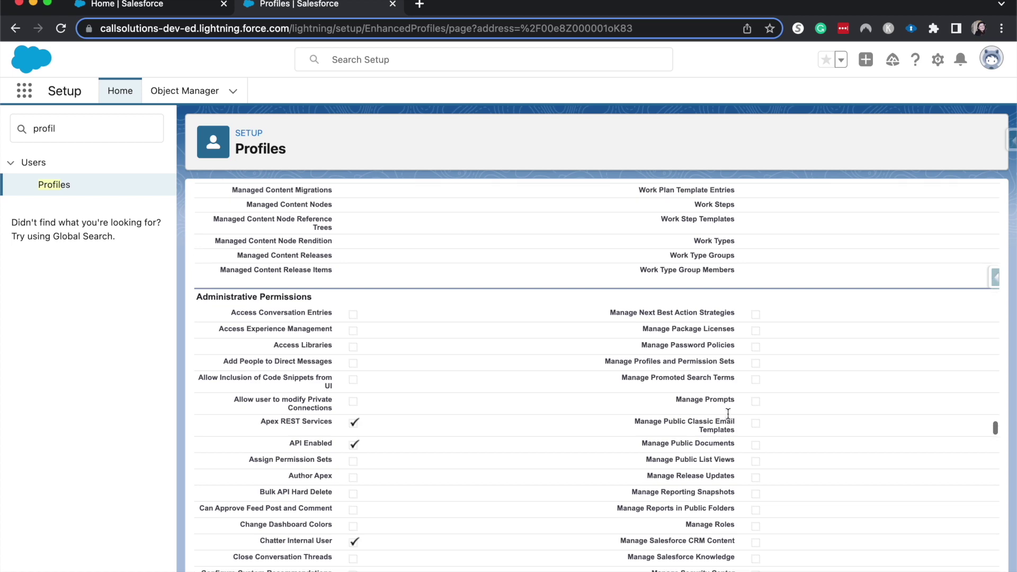
pyautogui.scroll(-5, 727, 414)
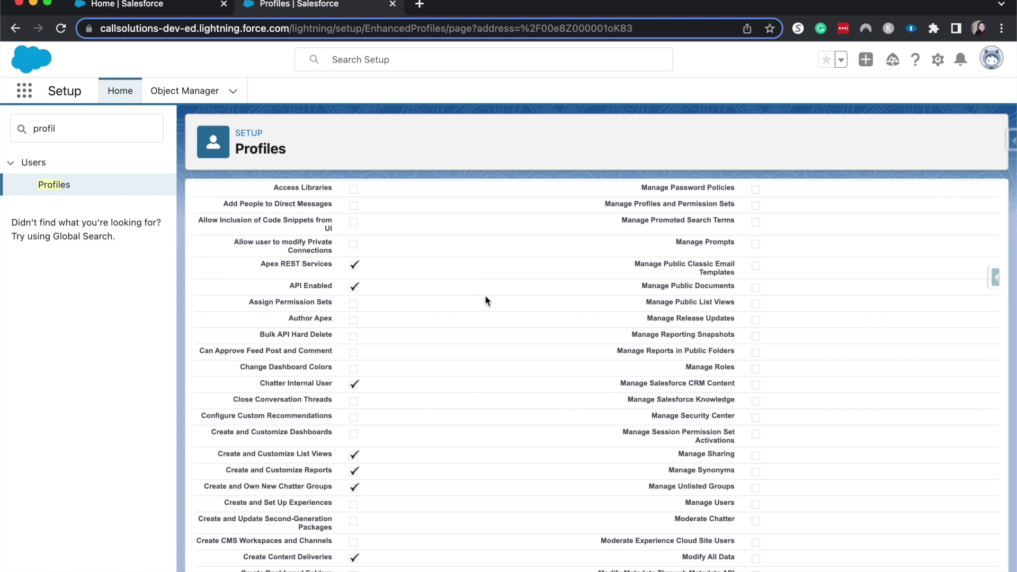
pyautogui.scroll(-15, 602, 401)
pyautogui.scroll(-10, 602, 401)
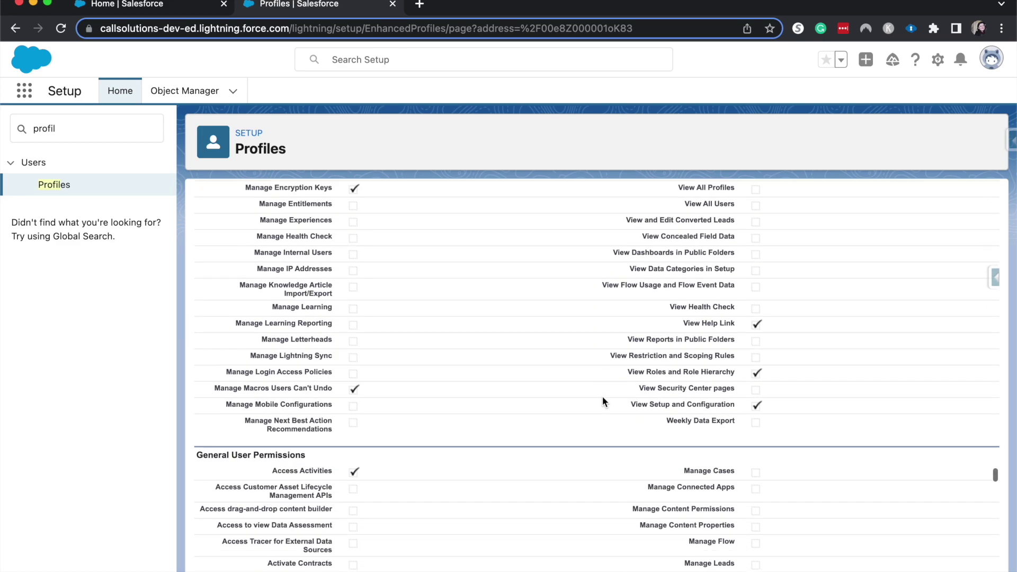
pyautogui.scroll(-5, 603, 401)
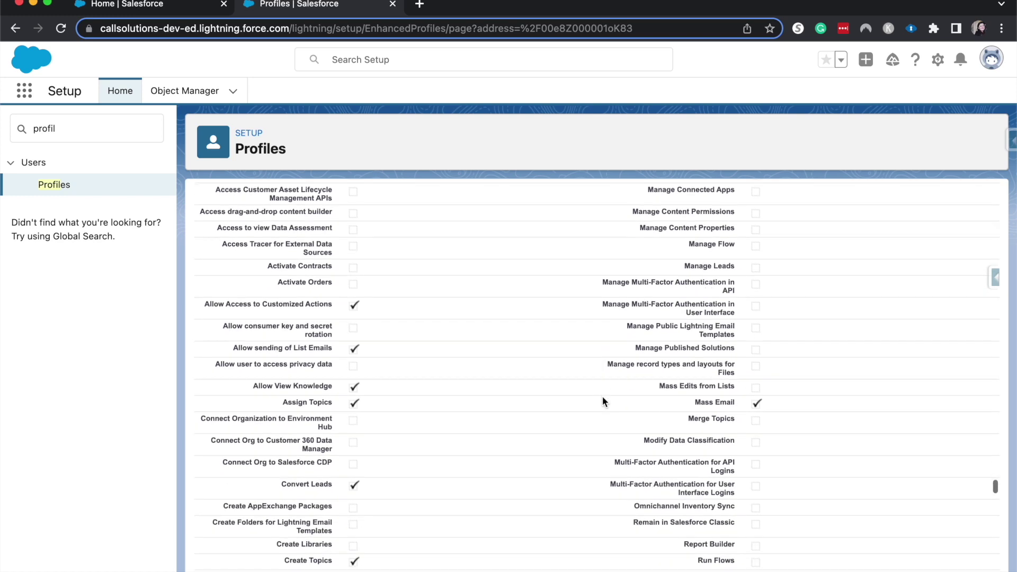
pyautogui.scroll(7, 602, 396)
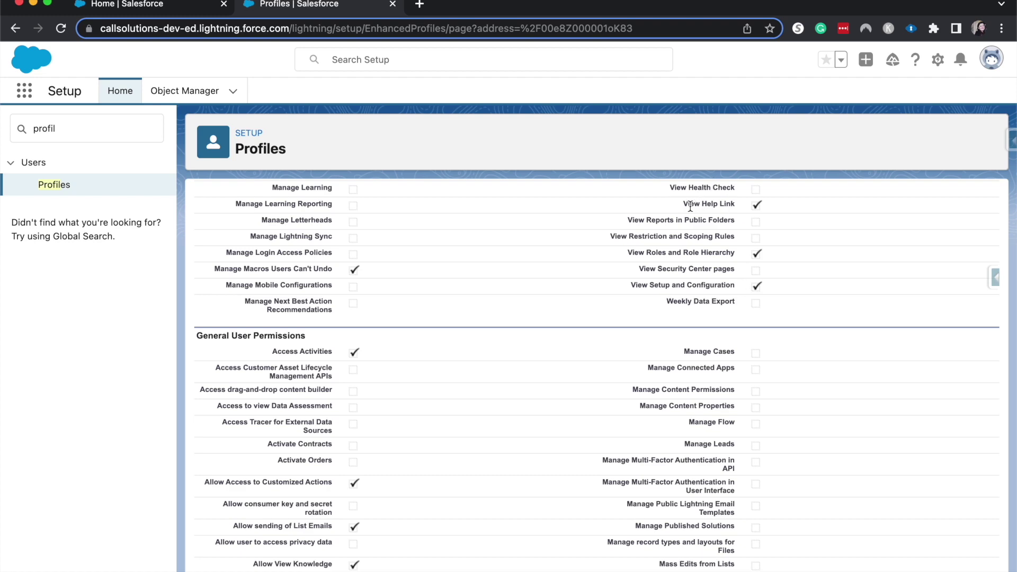
pyautogui.scroll(-1, 756, 211)
pyautogui.scroll(-15, 755, 212)
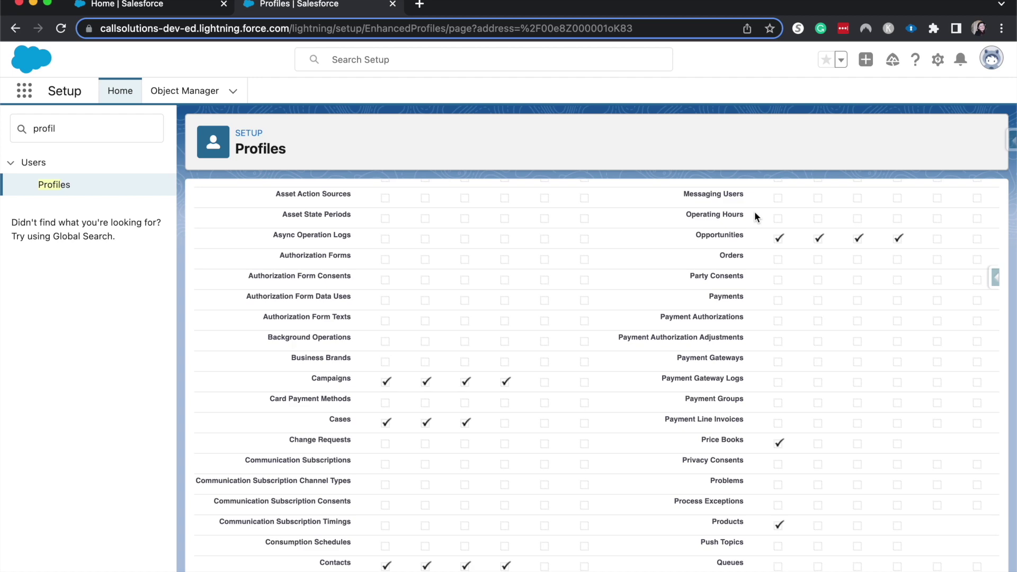
pyautogui.scroll(-15, 755, 216)
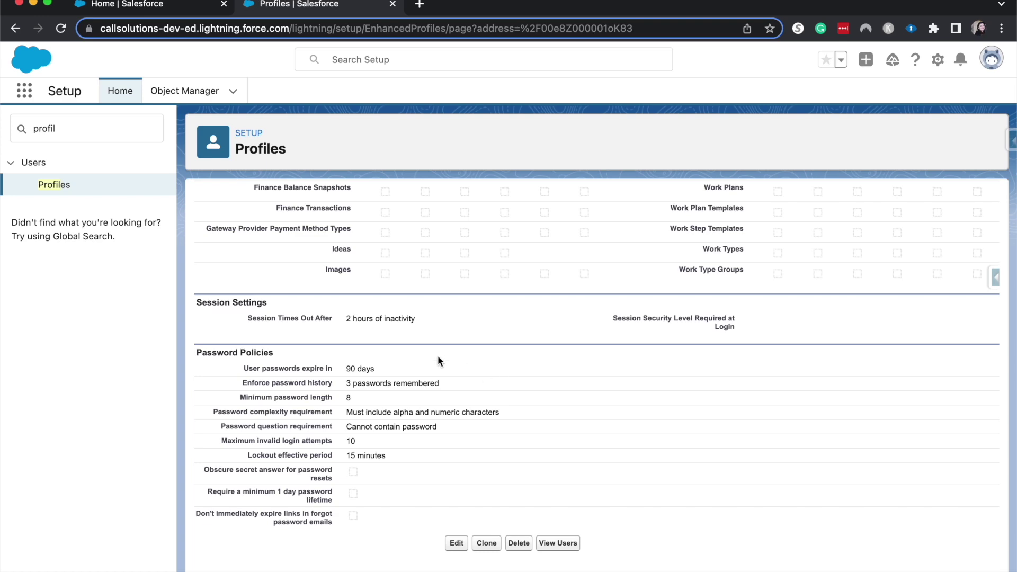
pyautogui.scroll(-5, 437, 355)
pyautogui.scroll(15, 438, 355)
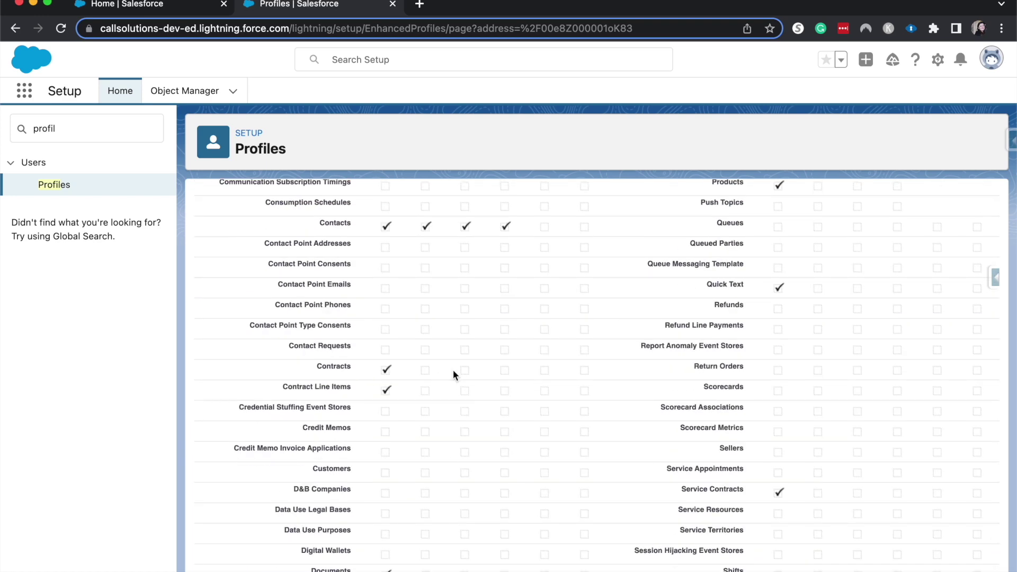
pyautogui.scroll(10, 456, 369)
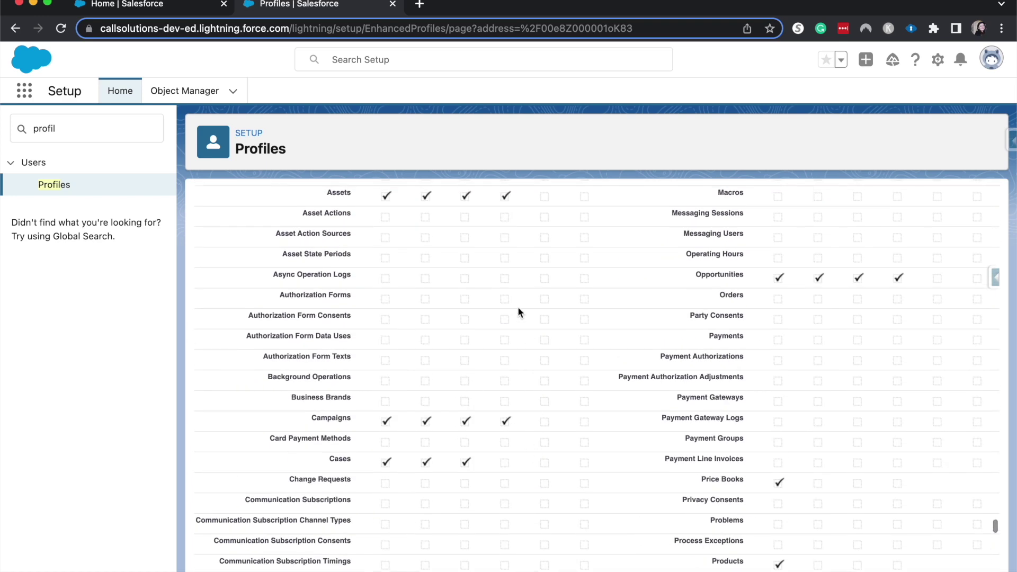
pyautogui.scroll(1, 518, 312)
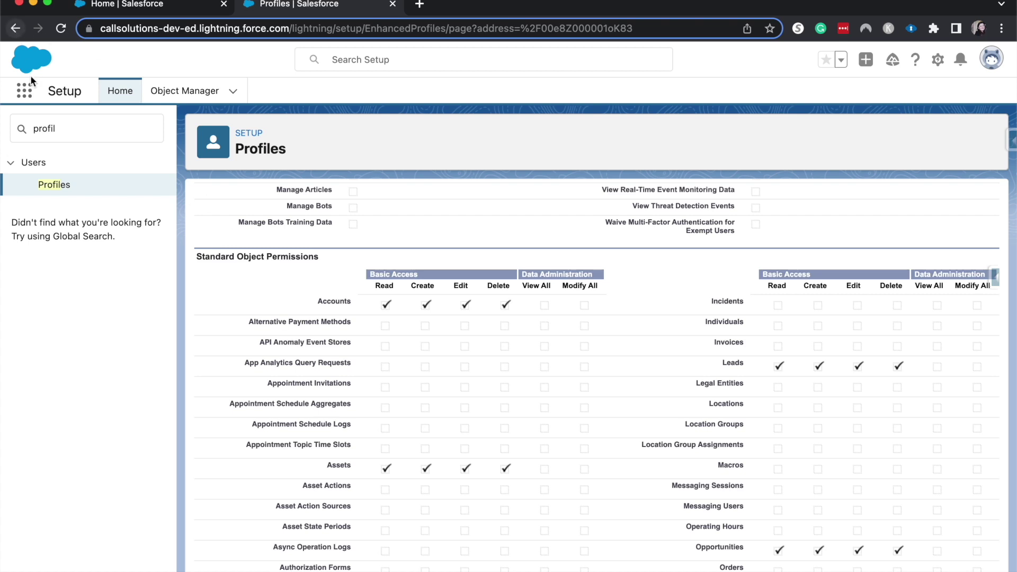
# Step: Open Permission Sets via Quick Find 'perm' and start a new permission set
pyautogui.click(59, 132)
pyautogui.write('perm')
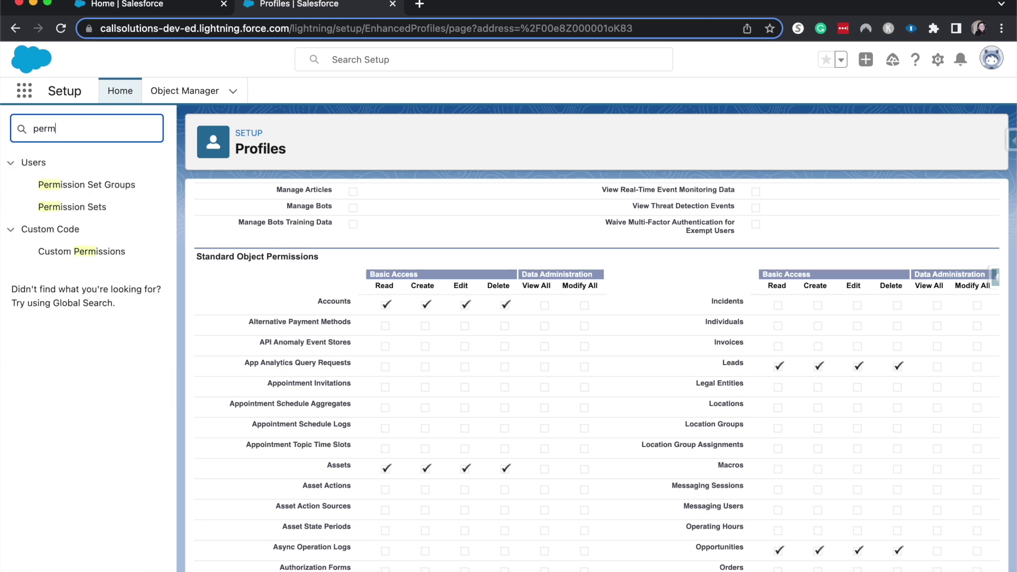
pyautogui.click(69, 208)
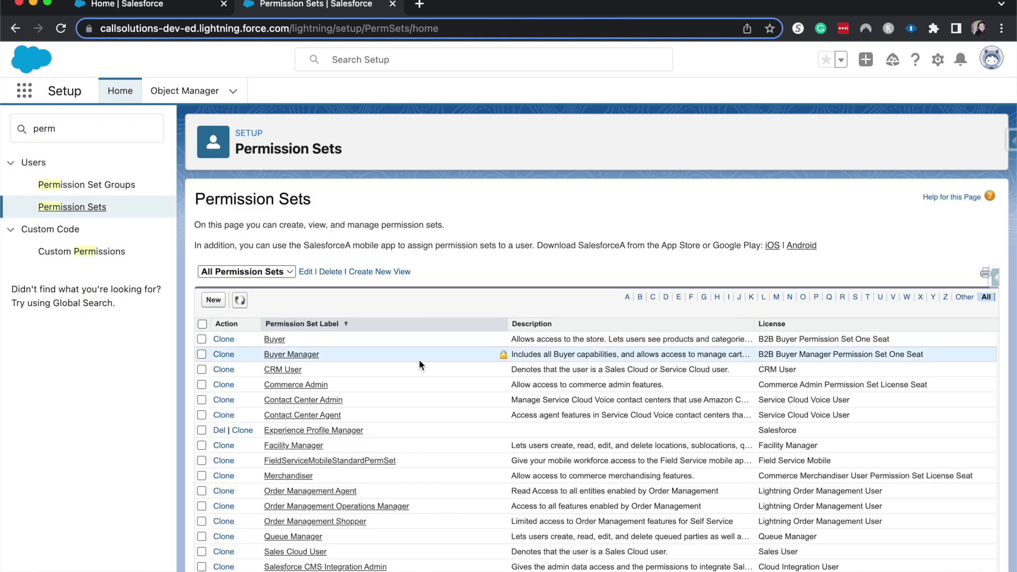
pyautogui.click(214, 300)
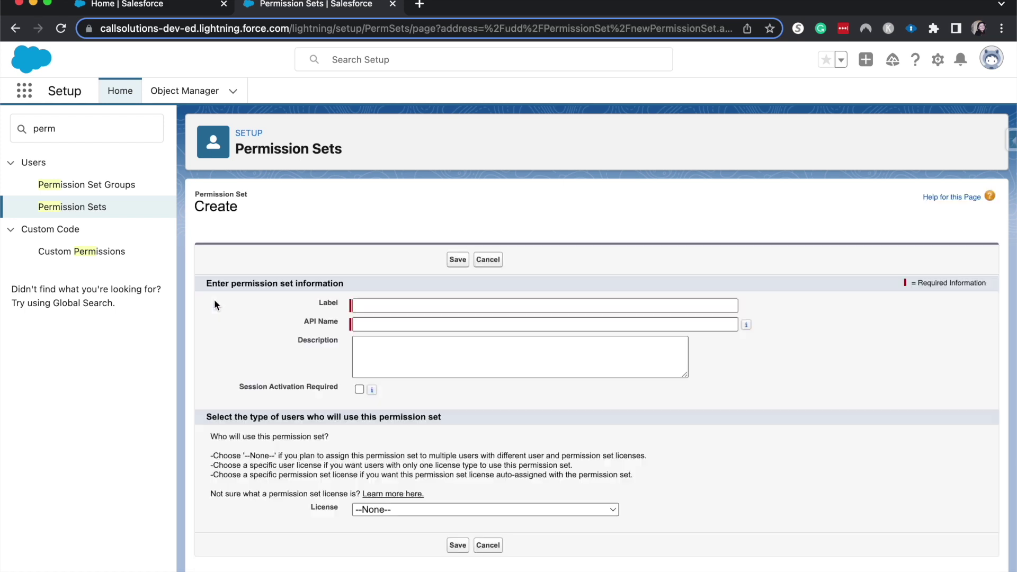
# Step: Label the permission set 'Sales Manager', letting the API name fill as Sales_Manager, and save
pyautogui.write('Salesf')
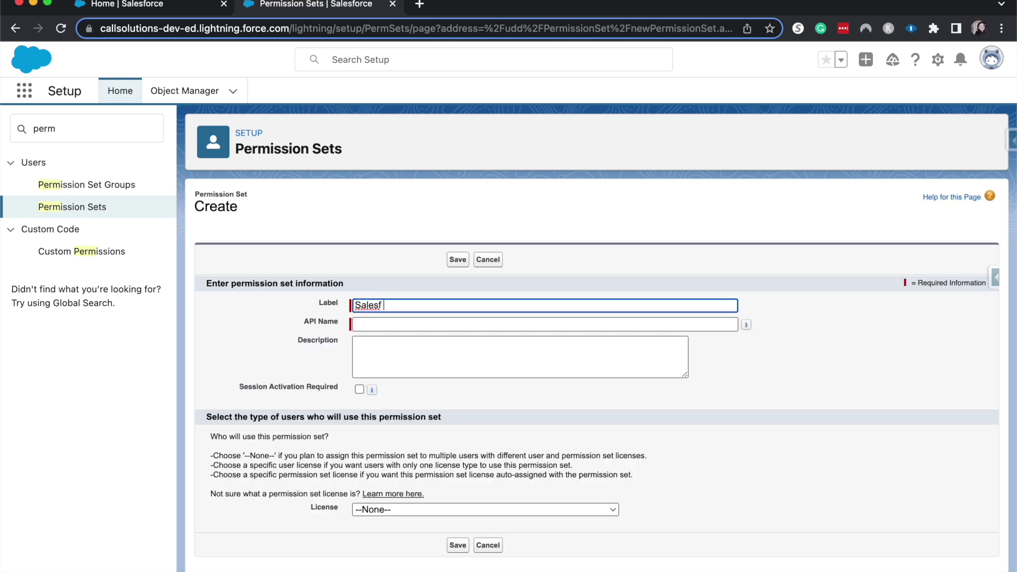
pyautogui.press('BackSpace')
pyautogui.write('Manager')
pyautogui.press('Tab')
pyautogui.click(438, 367)
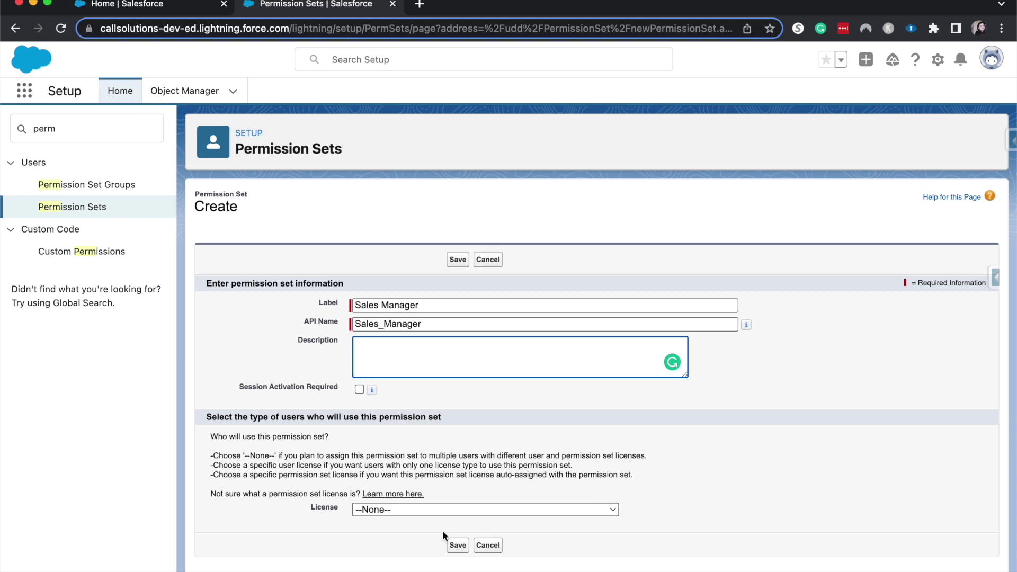
pyautogui.click(451, 547)
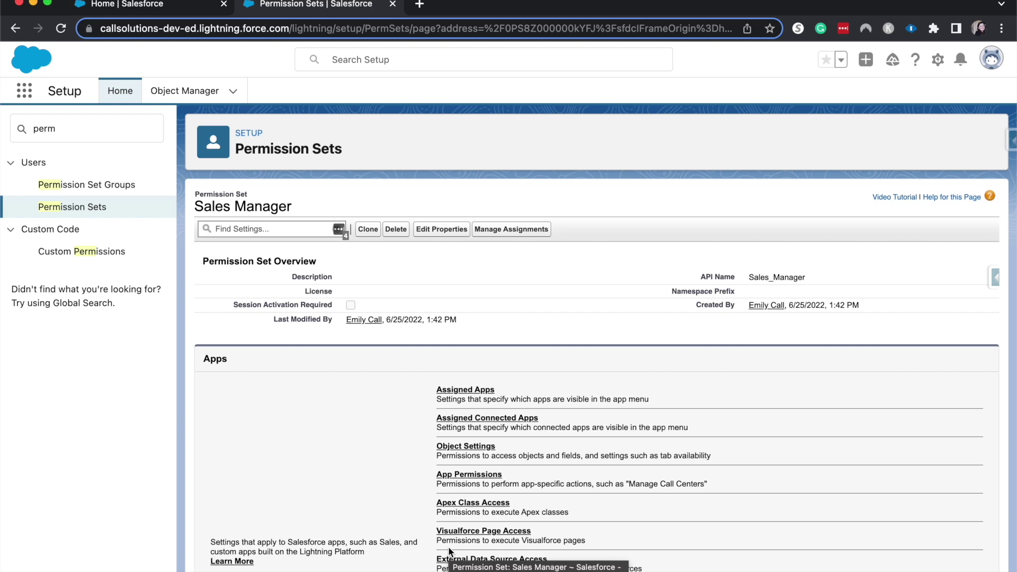
# Step: Open the Object Settings of the Sales Manager permission set
pyautogui.click(492, 446)
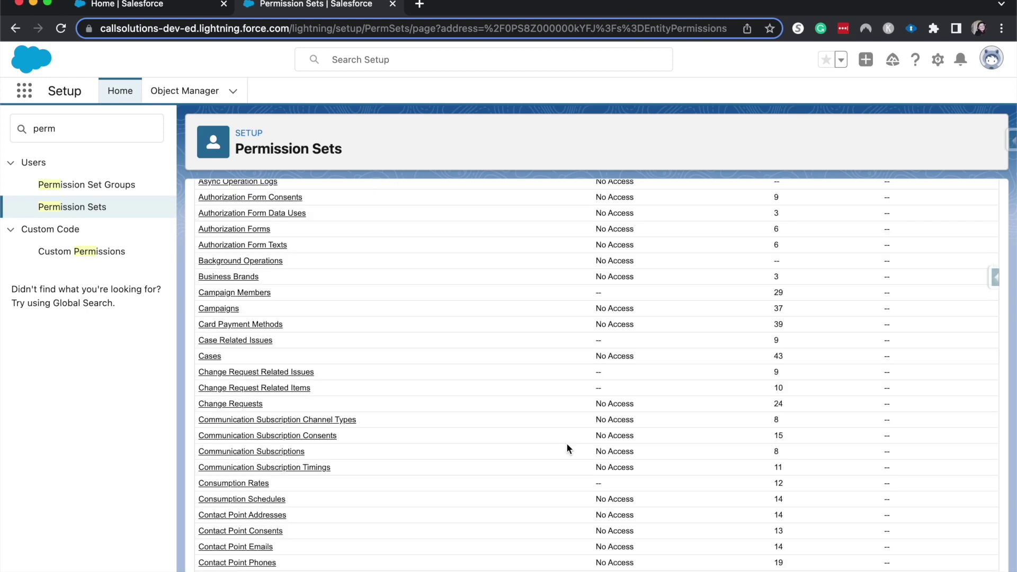
# Step: Look through the Object Settings list and start a browser page search for Leads
pyautogui.scroll(-5, 566, 443)
pyautogui.scroll(5, 566, 443)
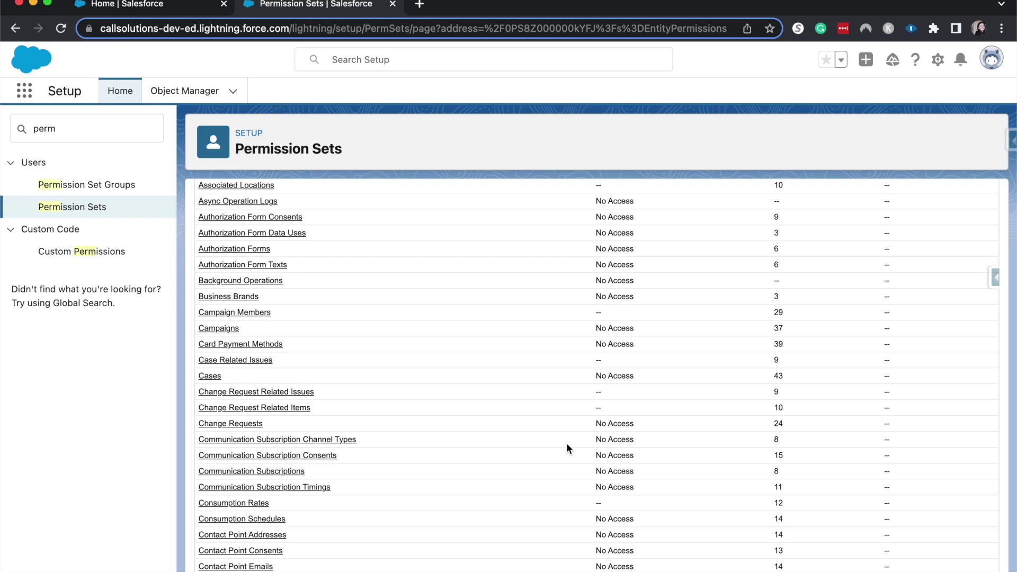
pyautogui.scroll(4, 566, 448)
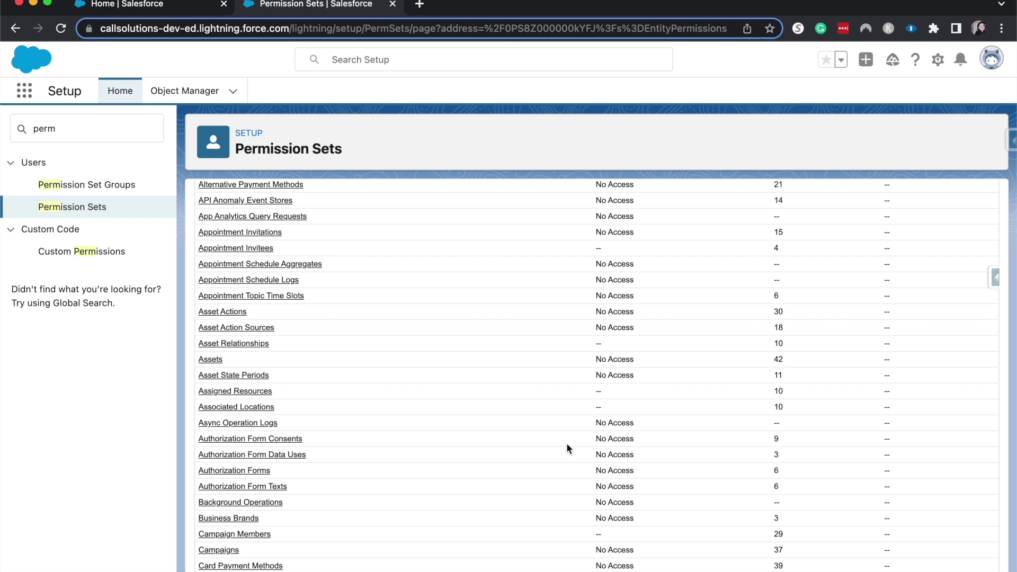
pyautogui.scroll(5, 481, 303)
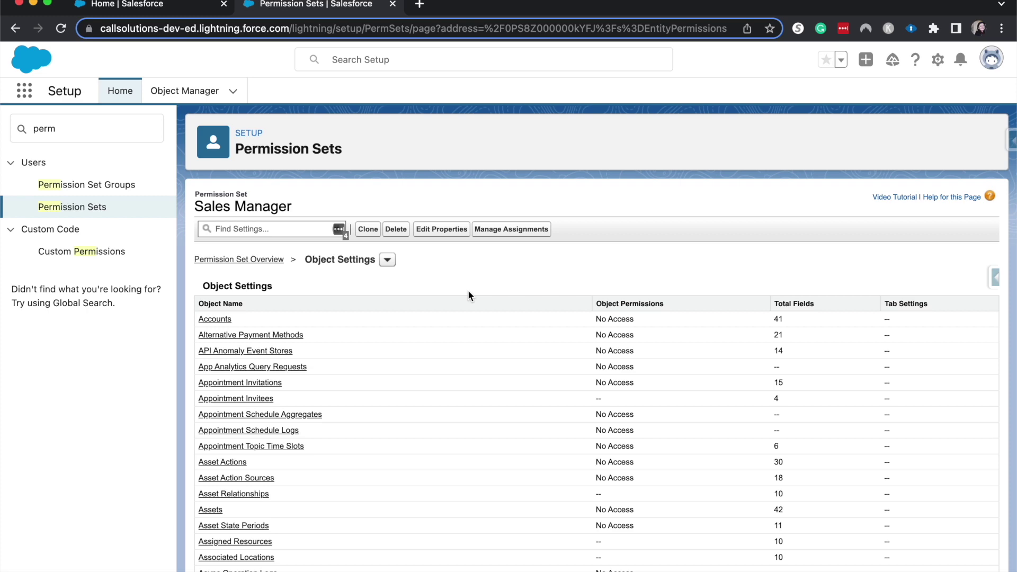
pyautogui.scroll(-20, 468, 291)
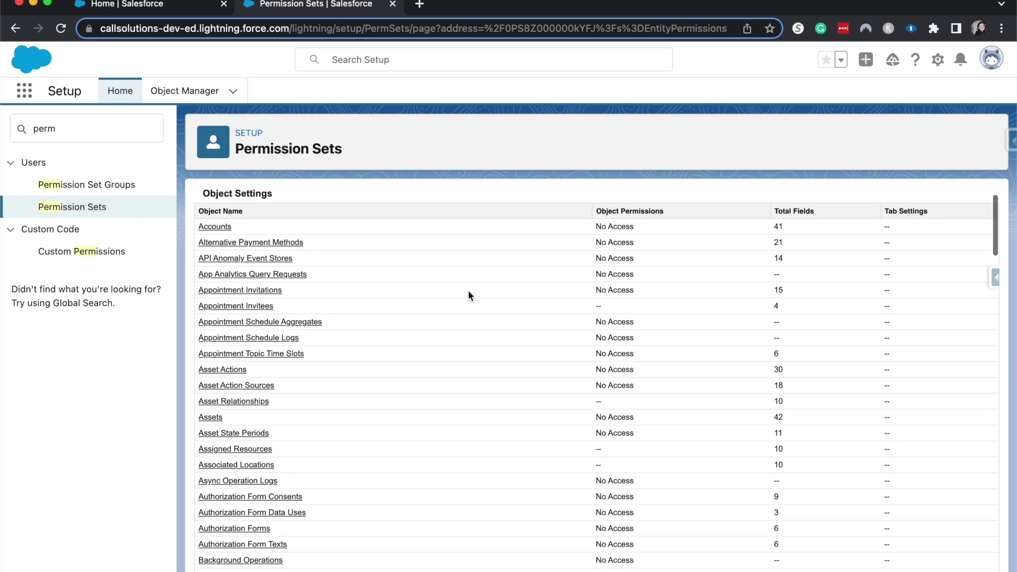
pyautogui.scroll(-20, 468, 291)
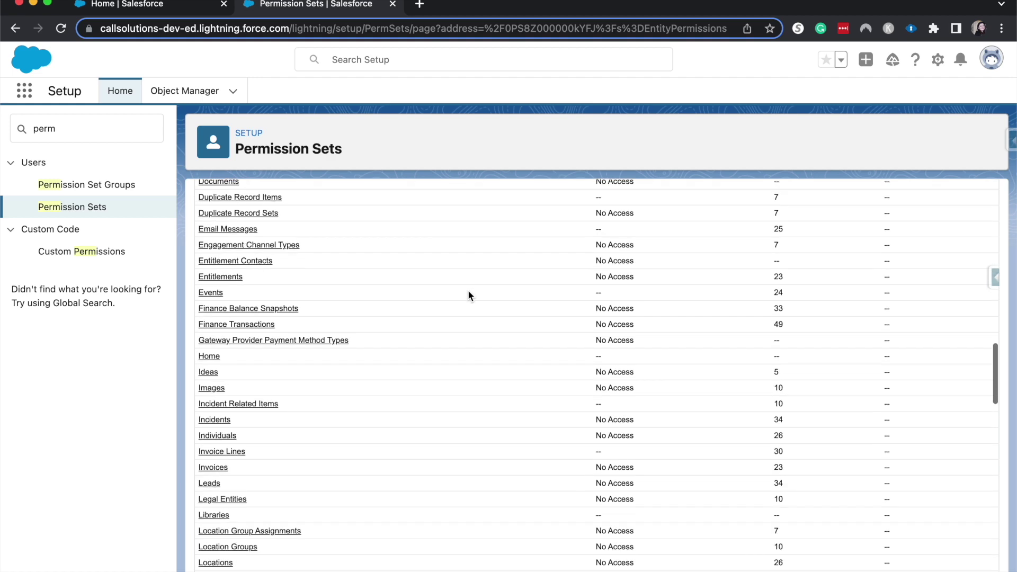
pyautogui.scroll(-4, 468, 291)
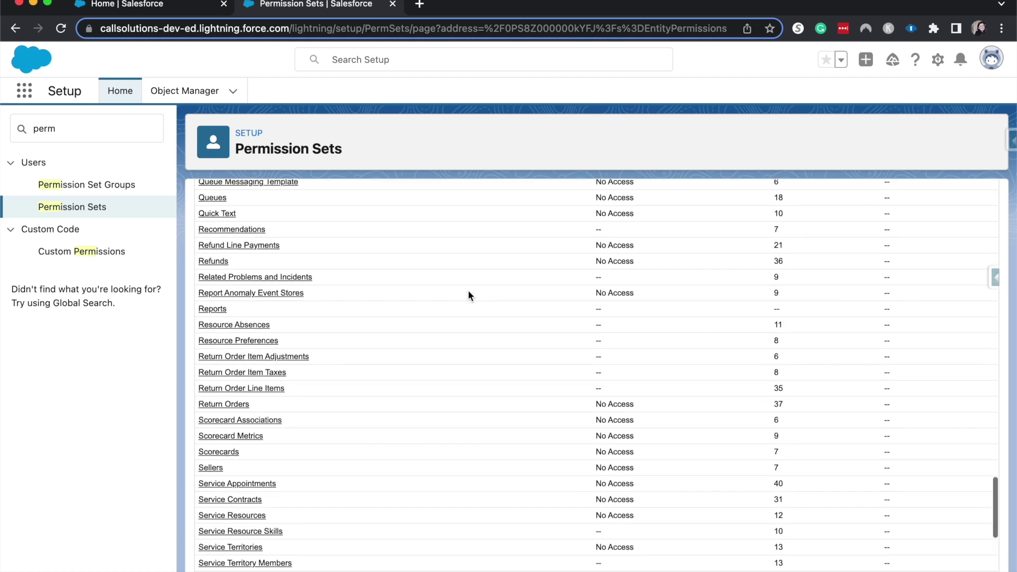
pyautogui.scroll(10, 468, 296)
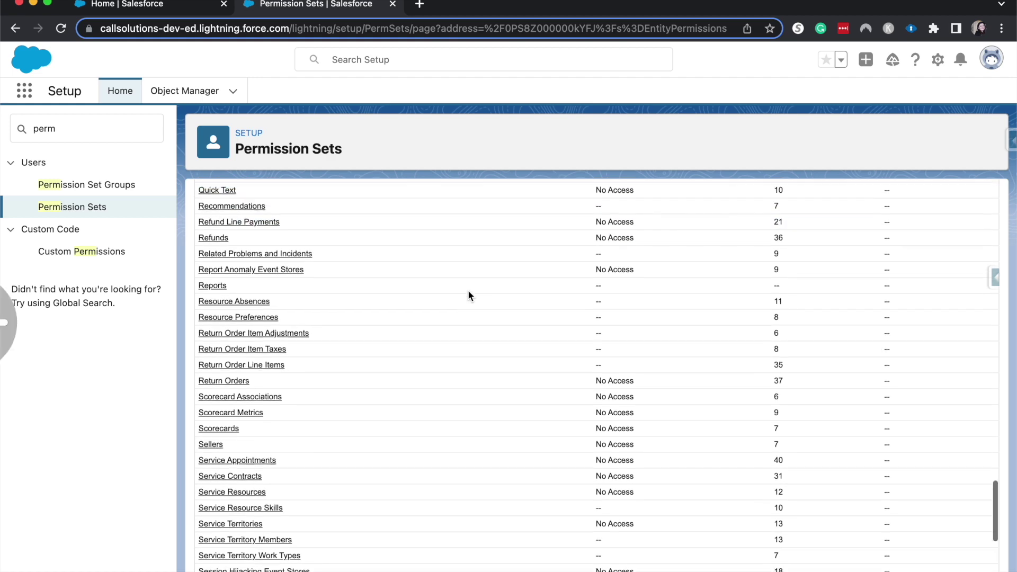
pyautogui.scroll(4, 468, 295)
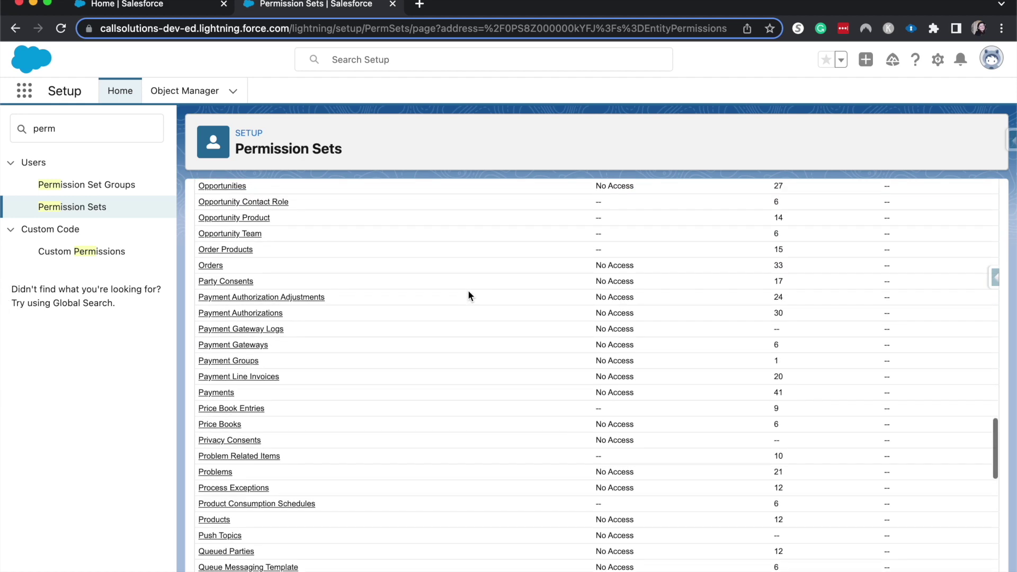
pyautogui.scroll(-3, 468, 295)
pyautogui.scroll(-3, 468, 295)
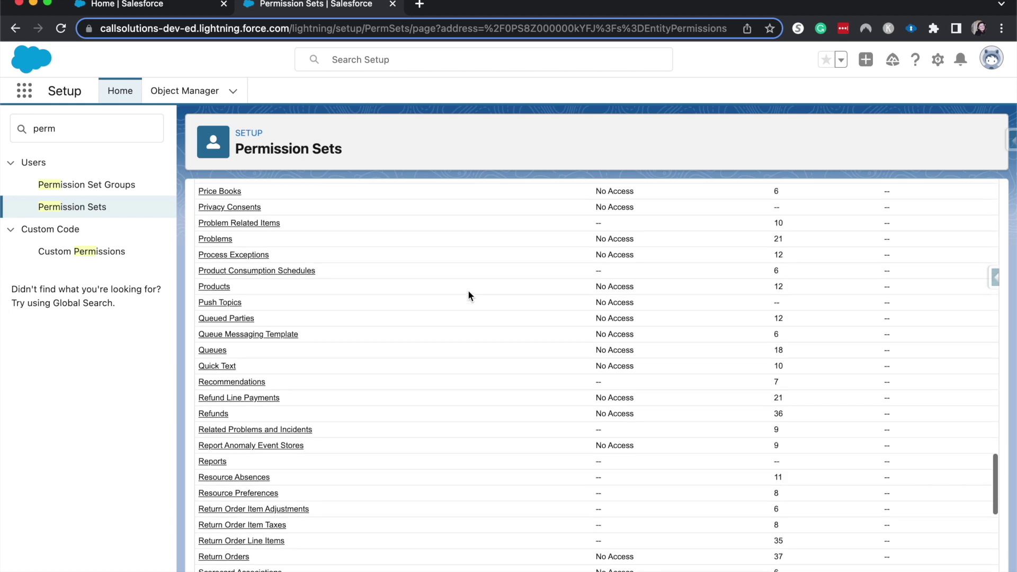
pyautogui.press('super+f')
# Step: Edit the Leads object settings and grant Modify All, giving full Read, Create, Edit, Delete, View All access
pyautogui.write('lead')
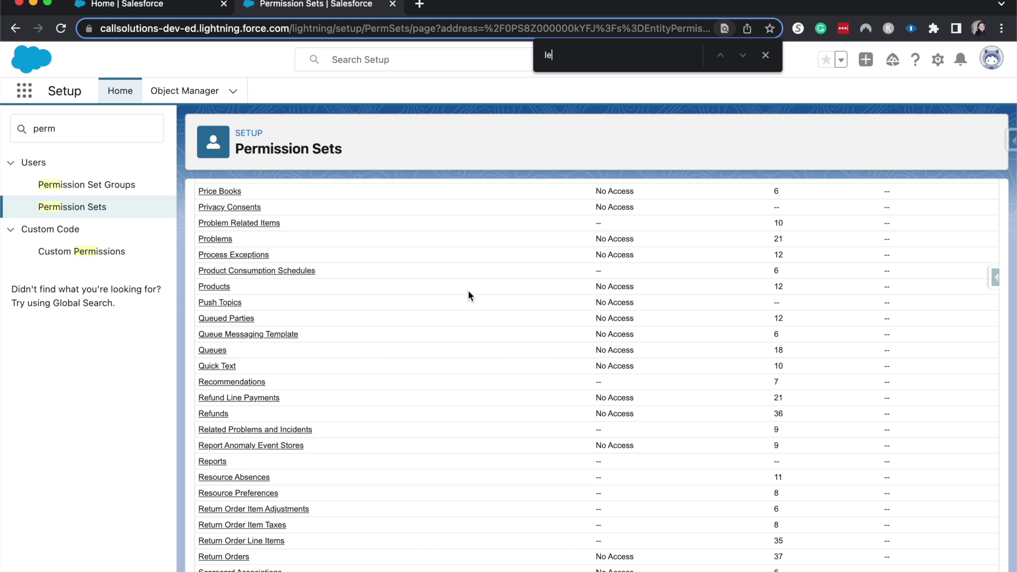
pyautogui.click(210, 387)
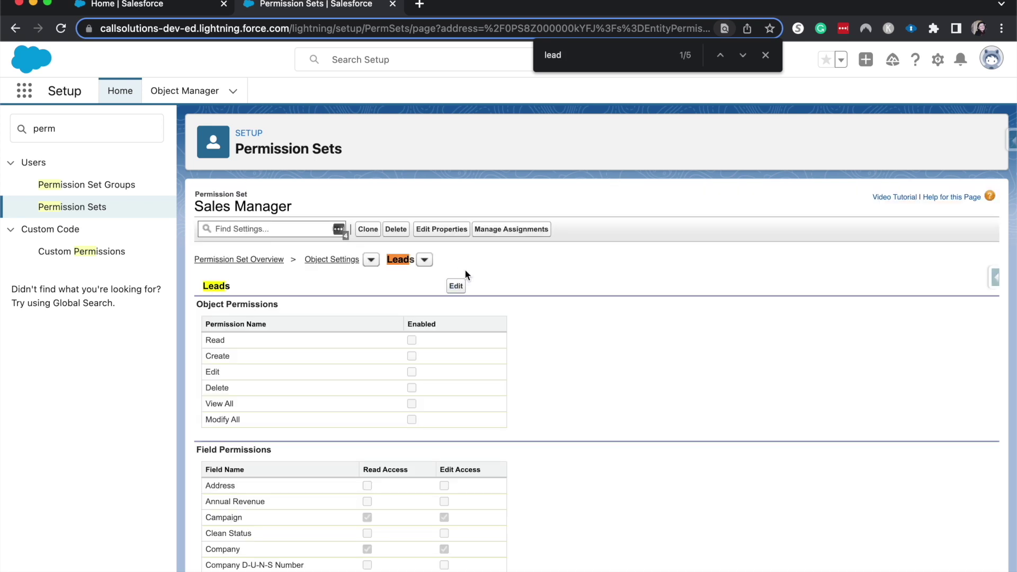
pyautogui.click(453, 283)
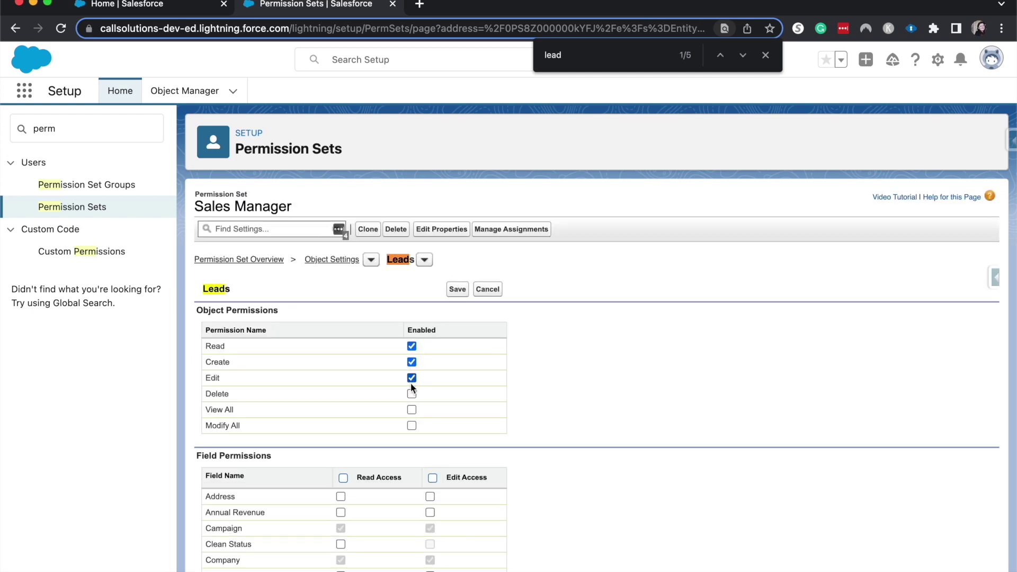
pyautogui.click(411, 425)
pyautogui.scroll(-2, 497, 553)
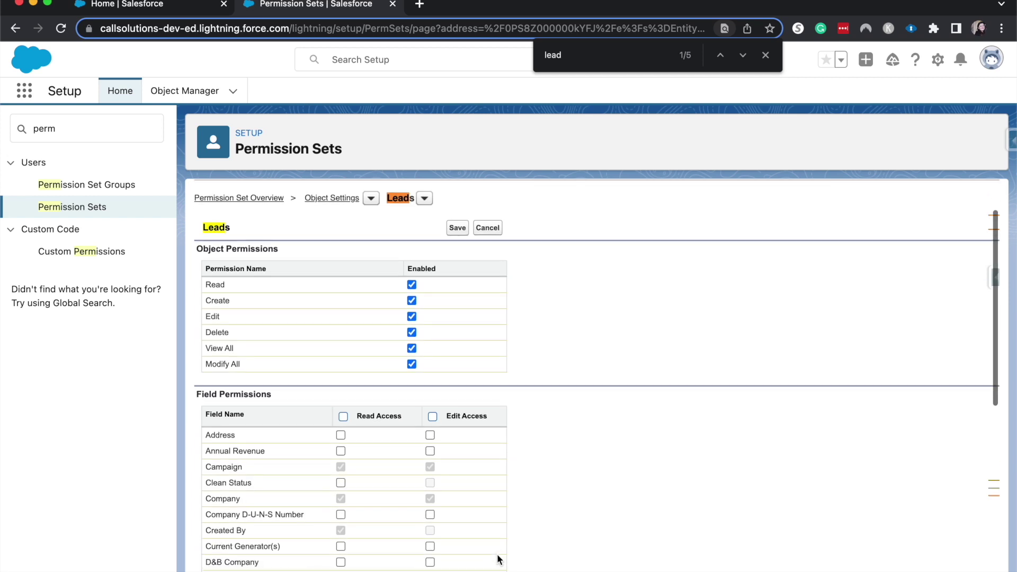
pyautogui.scroll(-5, 496, 554)
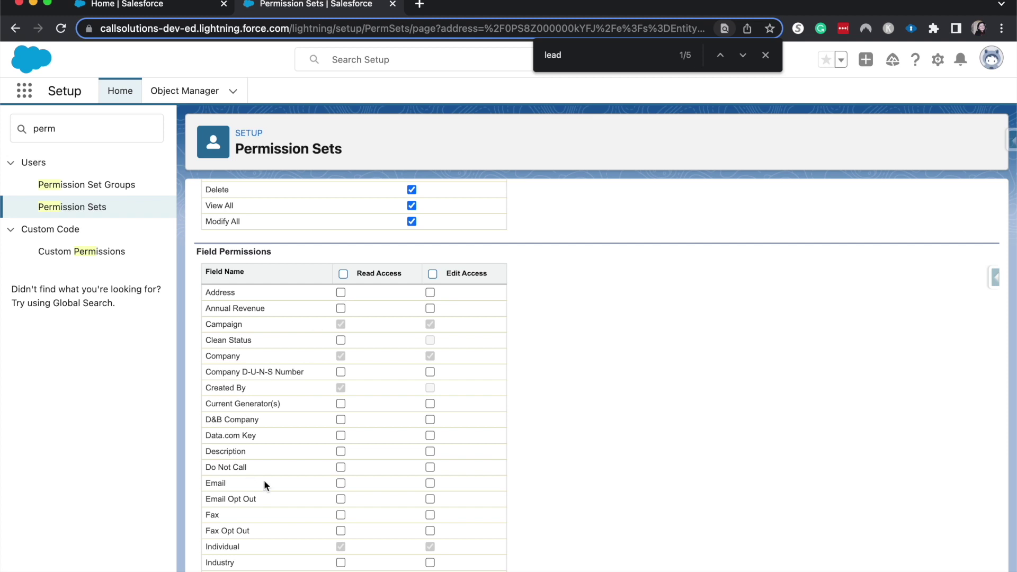
# Step: Give Read Access to Industry and Read and Edit Access to Number of Locations
pyautogui.scroll(-3, 429, 550)
pyautogui.click(336, 406)
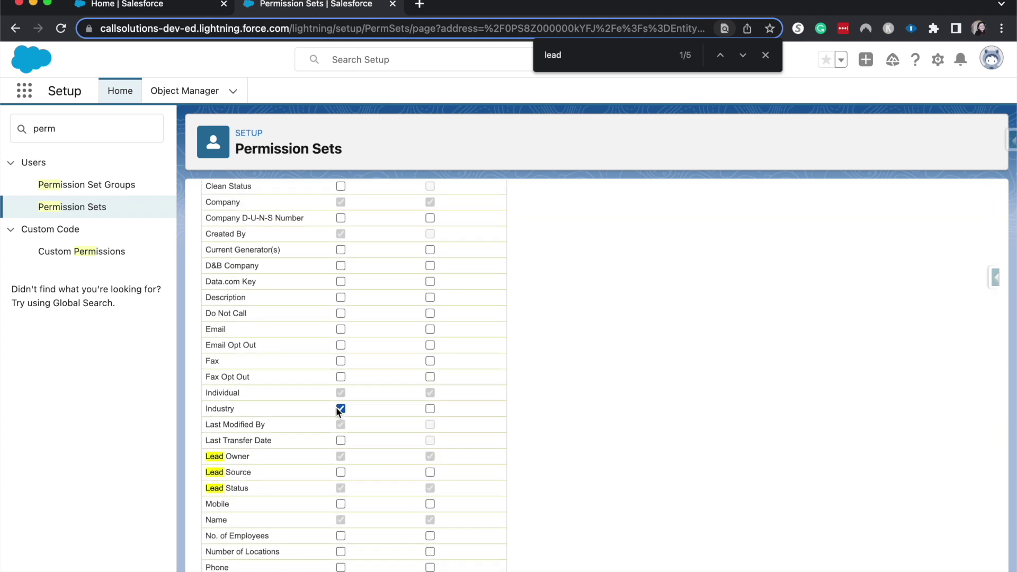
pyautogui.scroll(5, 335, 407)
pyautogui.scroll(-4, 335, 407)
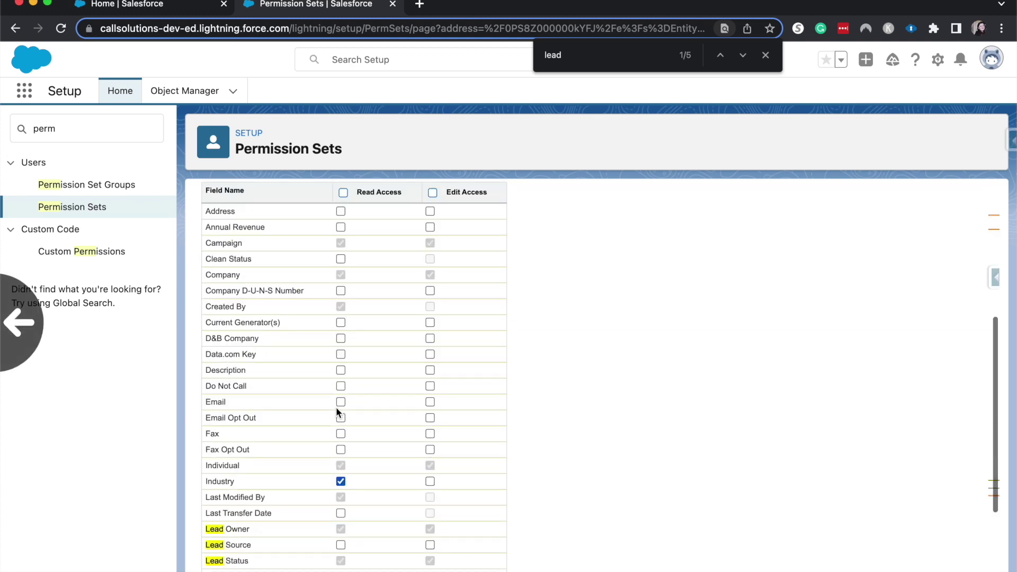
pyautogui.scroll(-2, 351, 517)
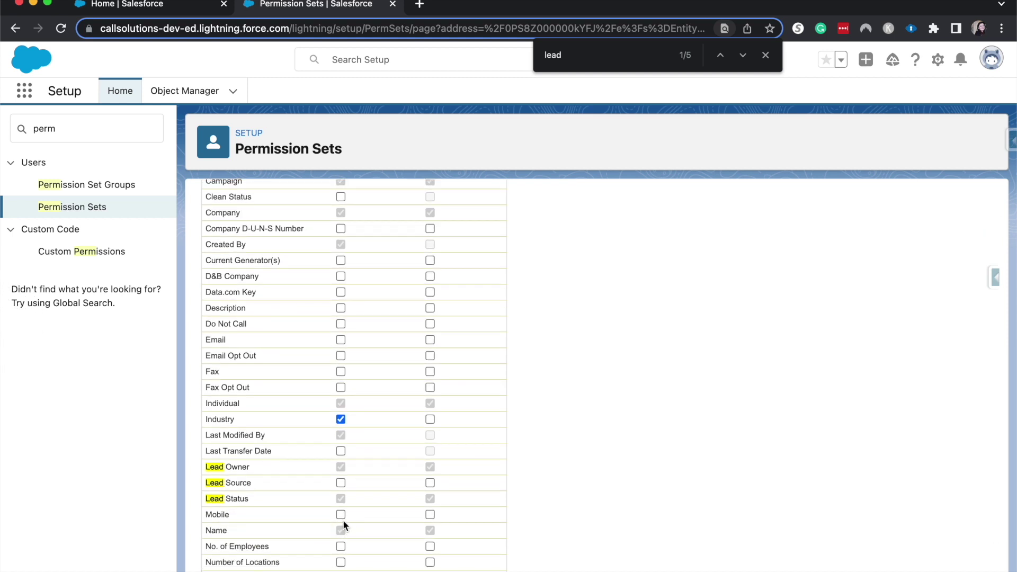
pyautogui.scroll(-2, 342, 520)
pyautogui.click(340, 508)
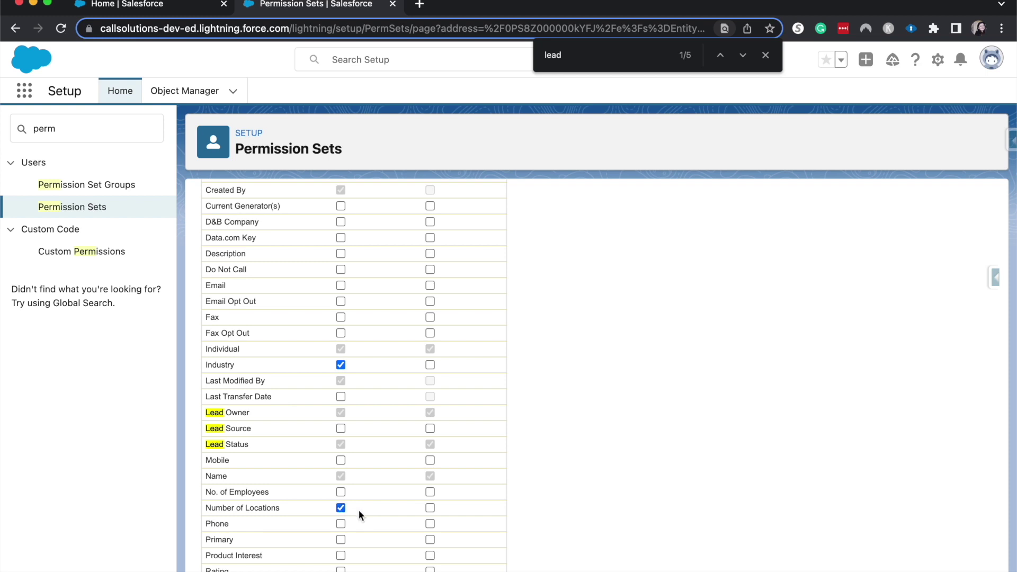
pyautogui.click(428, 509)
# Step: Save the Leads permission changes and review the saved settings
pyautogui.scroll(10, 427, 509)
pyautogui.scroll(-10, 361, 412)
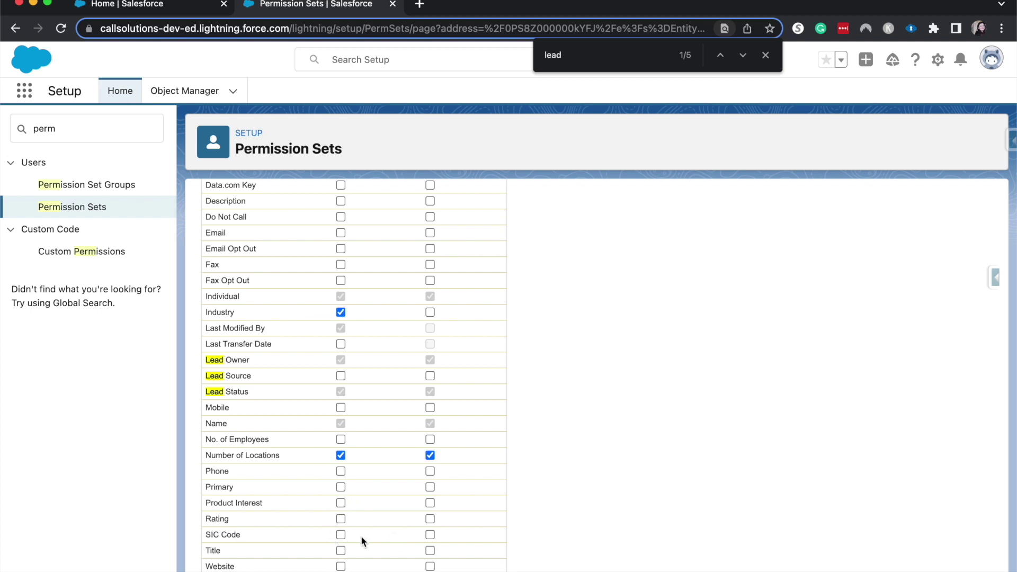
pyautogui.scroll(10, 363, 536)
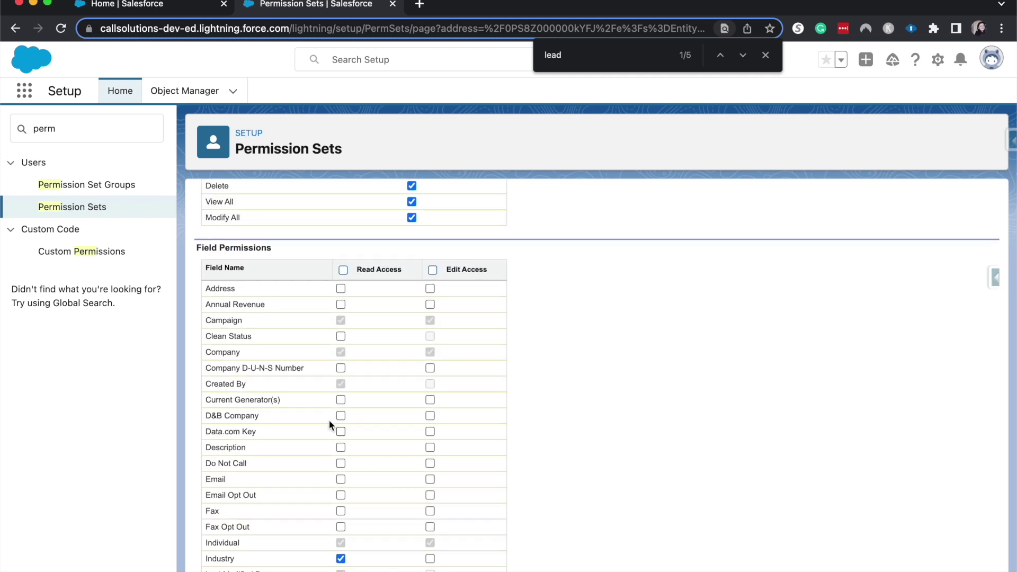
pyautogui.scroll(-5, 323, 407)
pyautogui.scroll(8, 317, 383)
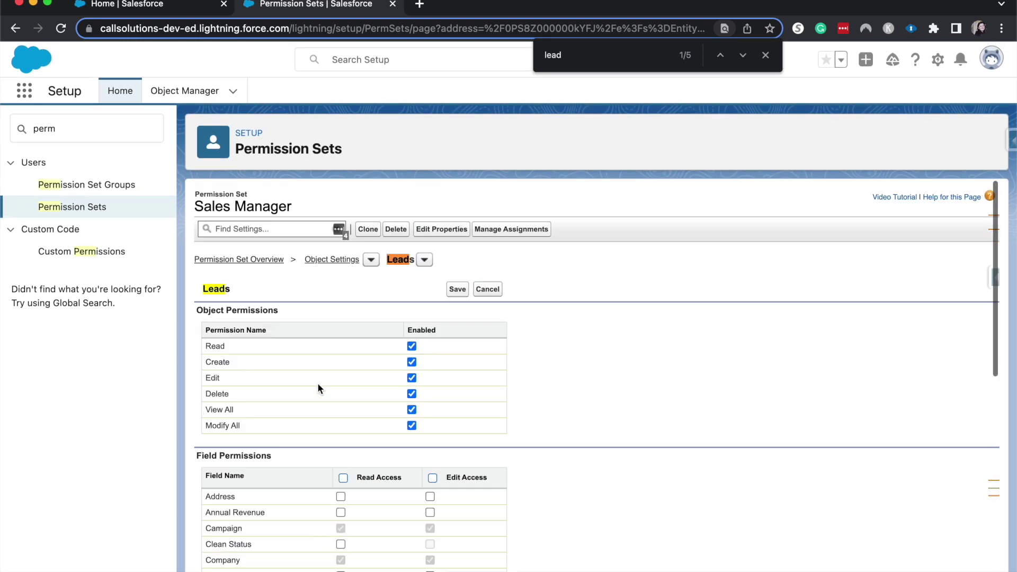
pyautogui.click(456, 289)
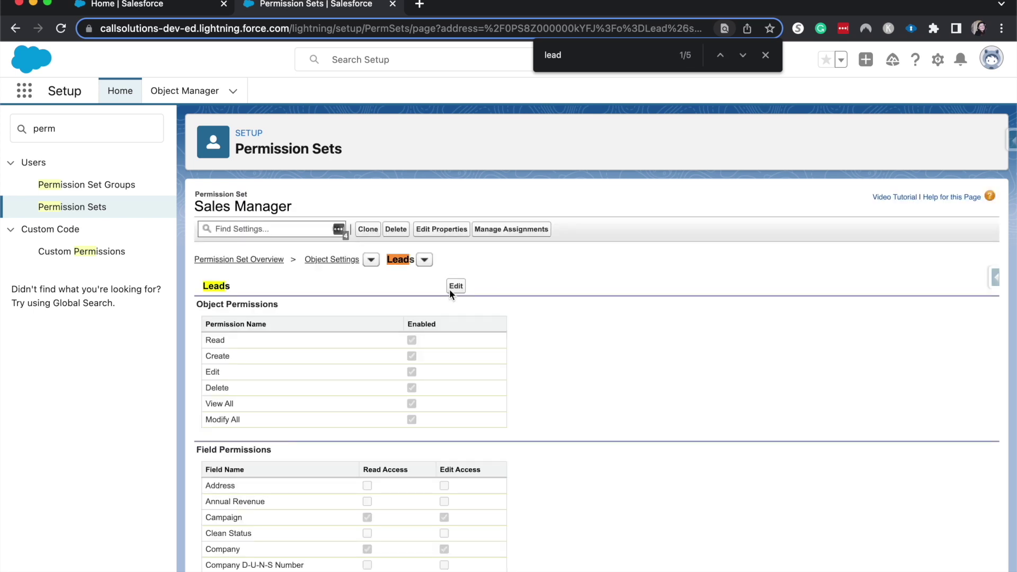
pyautogui.click(584, 283)
pyautogui.scroll(-3, 303, 456)
pyautogui.scroll(-4, 303, 459)
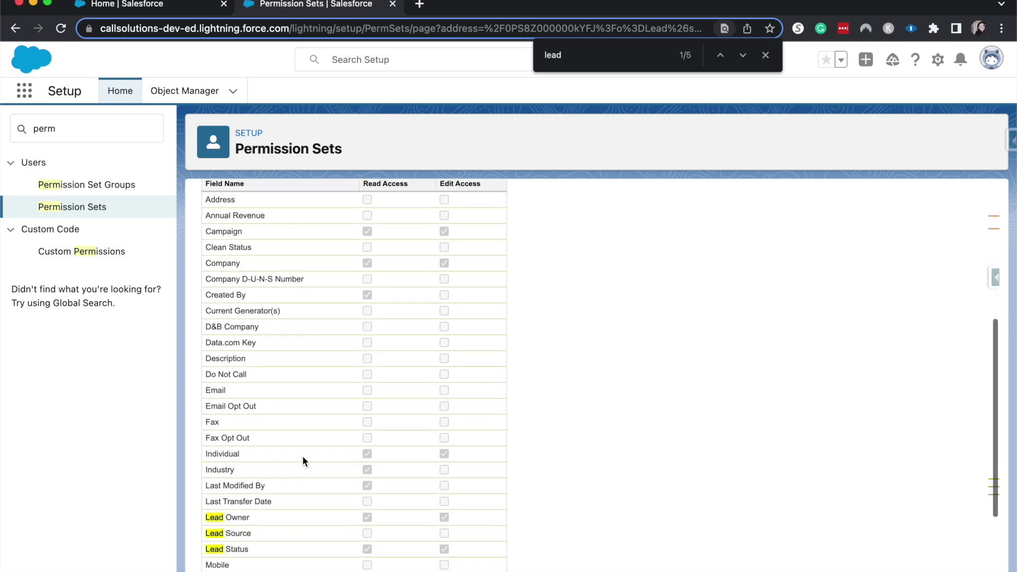
pyautogui.scroll(8, 303, 456)
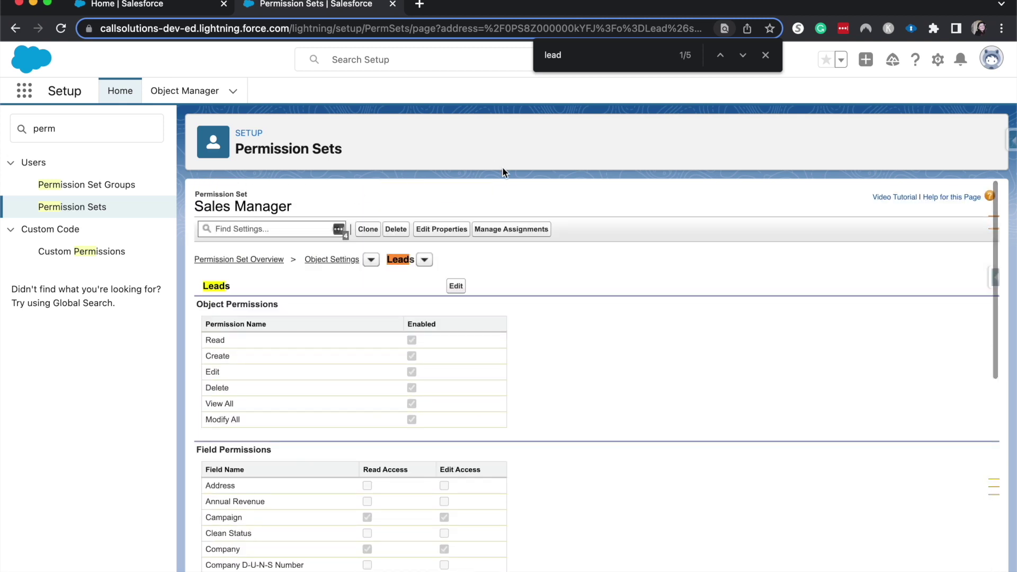
# Step: Assign the Sales Manager permission set to the user with the Custom: Support Profile
pyautogui.click(528, 237)
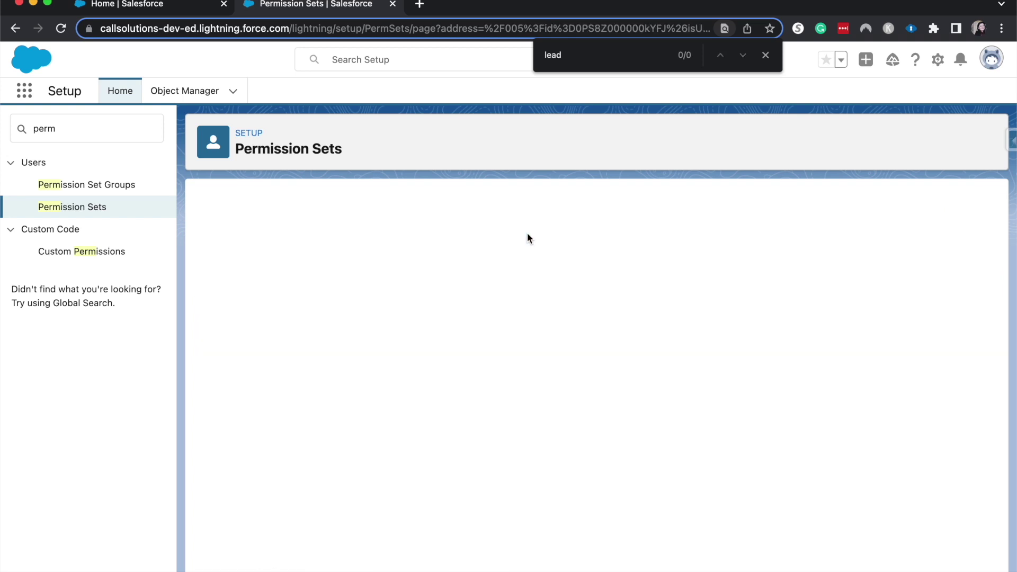
pyautogui.click(495, 327)
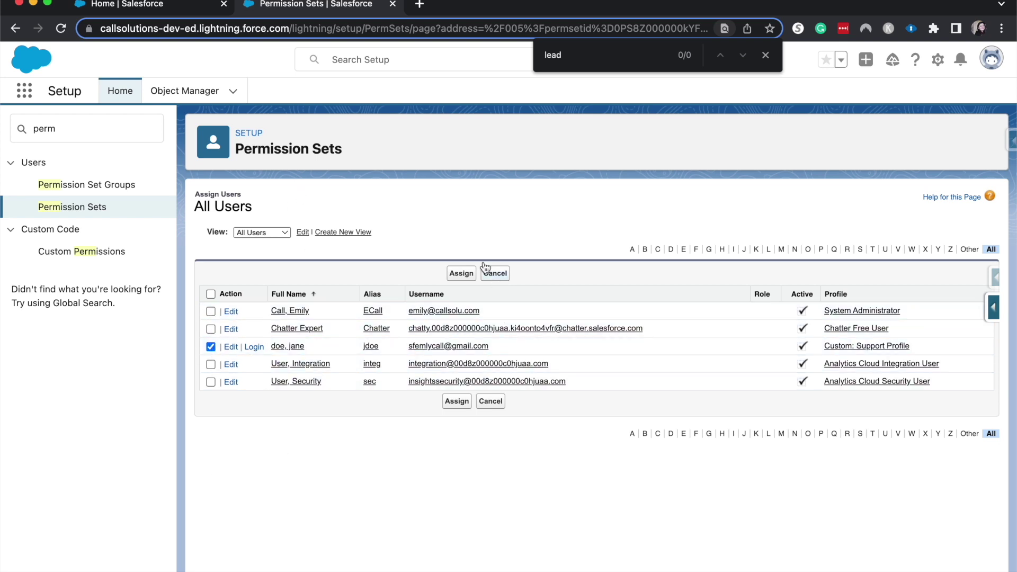
pyautogui.click(460, 276)
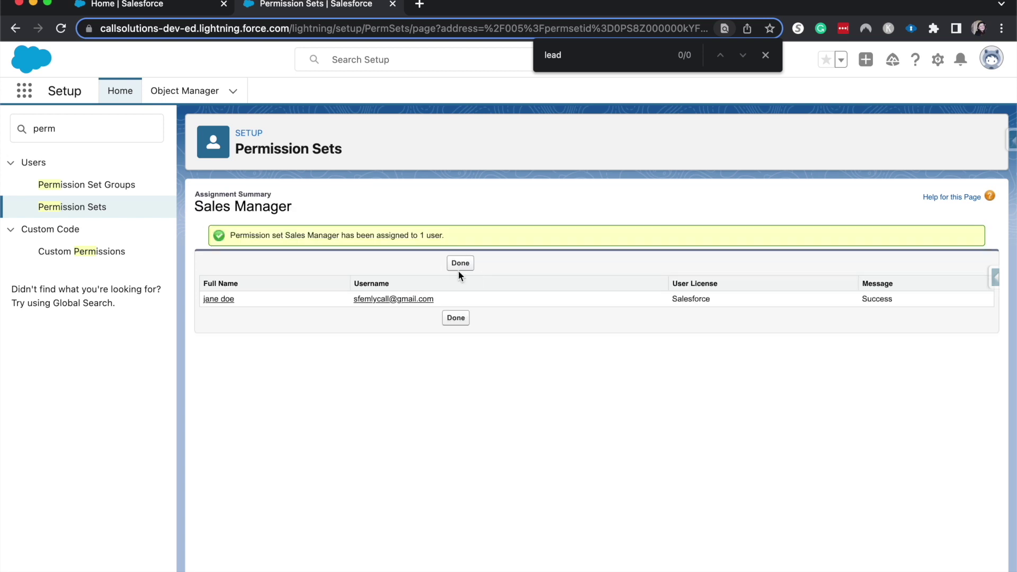
pyautogui.click(456, 263)
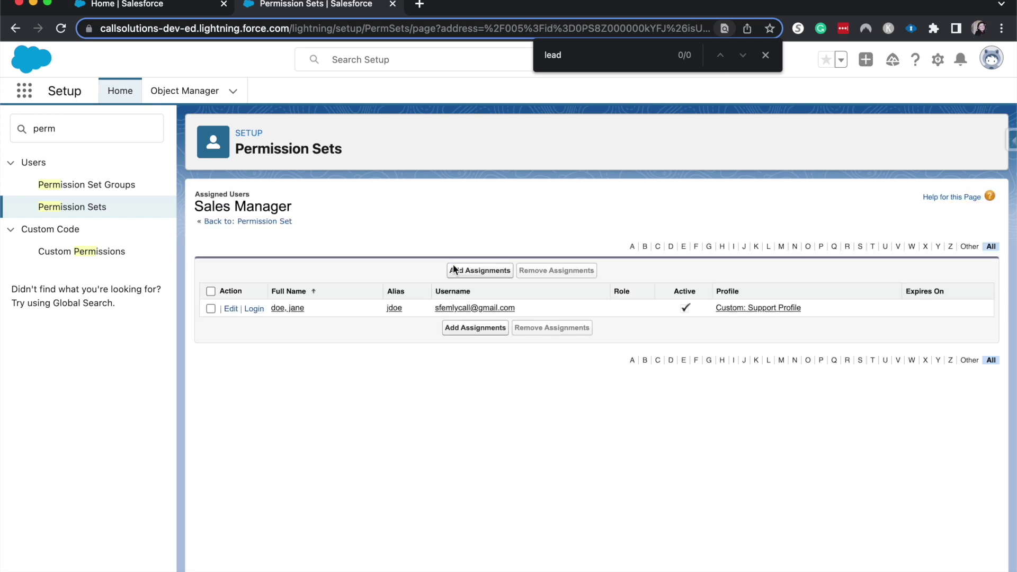